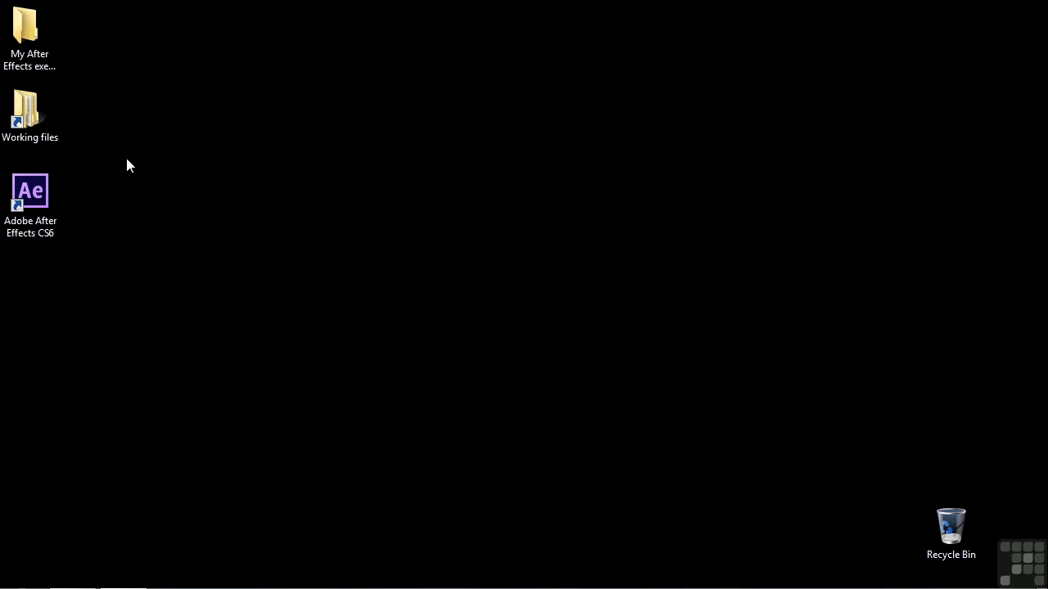
# Open the 1802-animation-selection.aep project from the After Effects projects folder inside Working files.
pyautogui.doubleClick(41, 123)
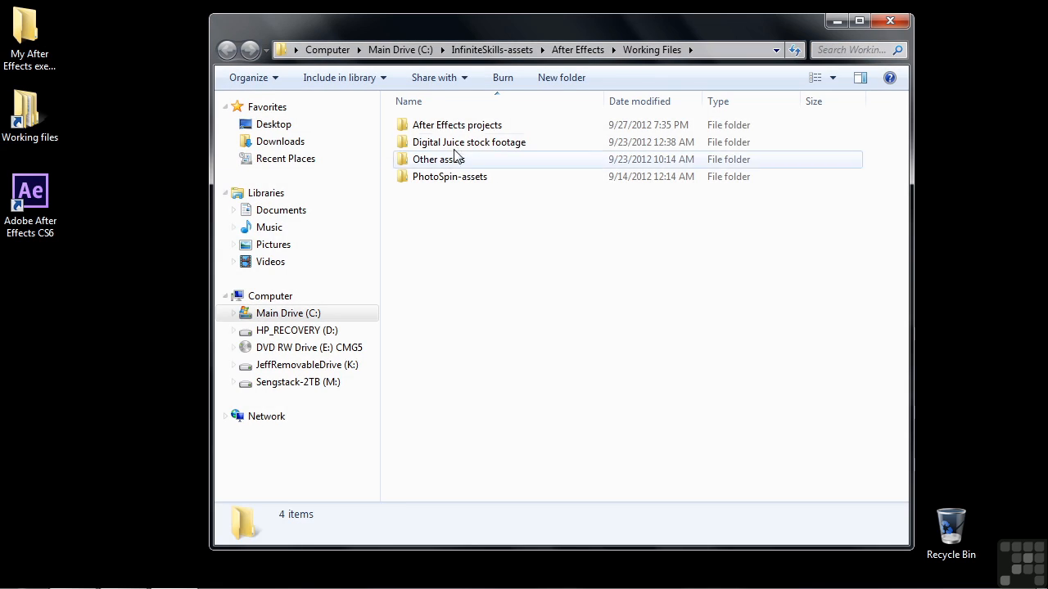
pyautogui.doubleClick(491, 126)
pyautogui.scroll(-12, 554, 358)
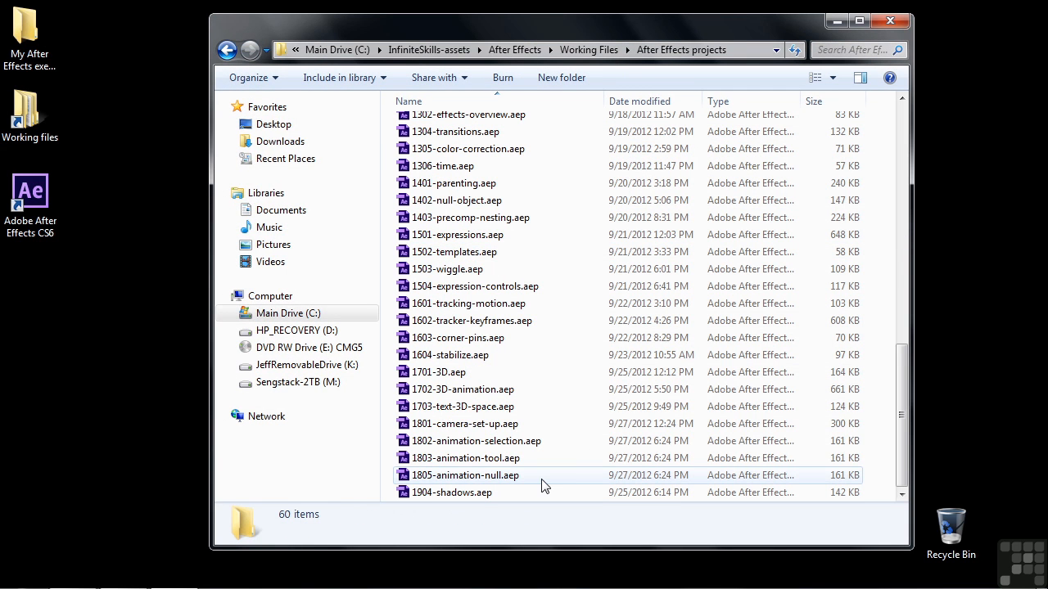
pyautogui.doubleClick(454, 441)
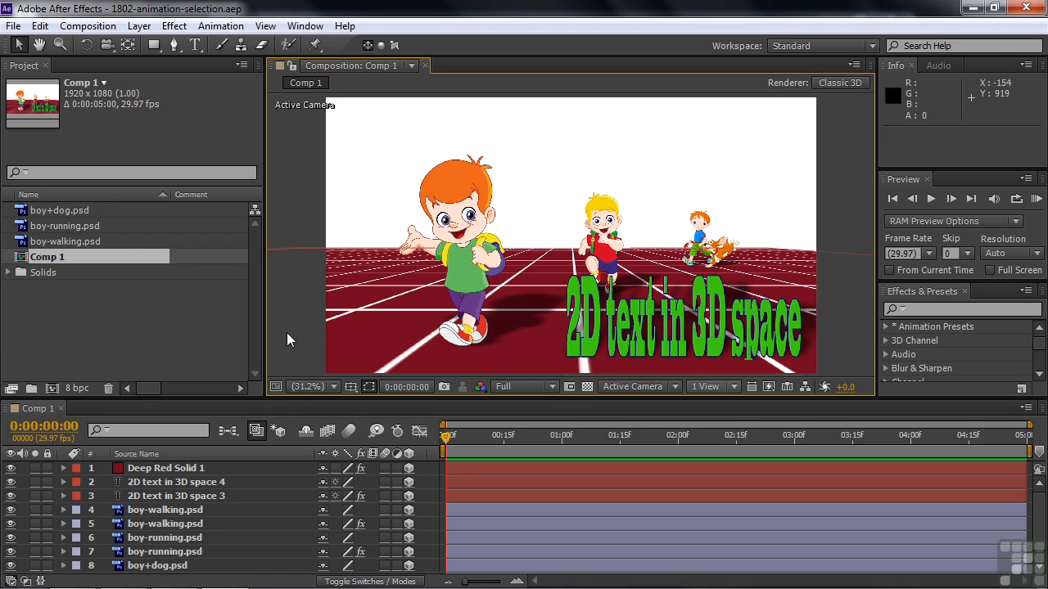
pyautogui.click(146, 31)
pyautogui.moveTo(155, 50)
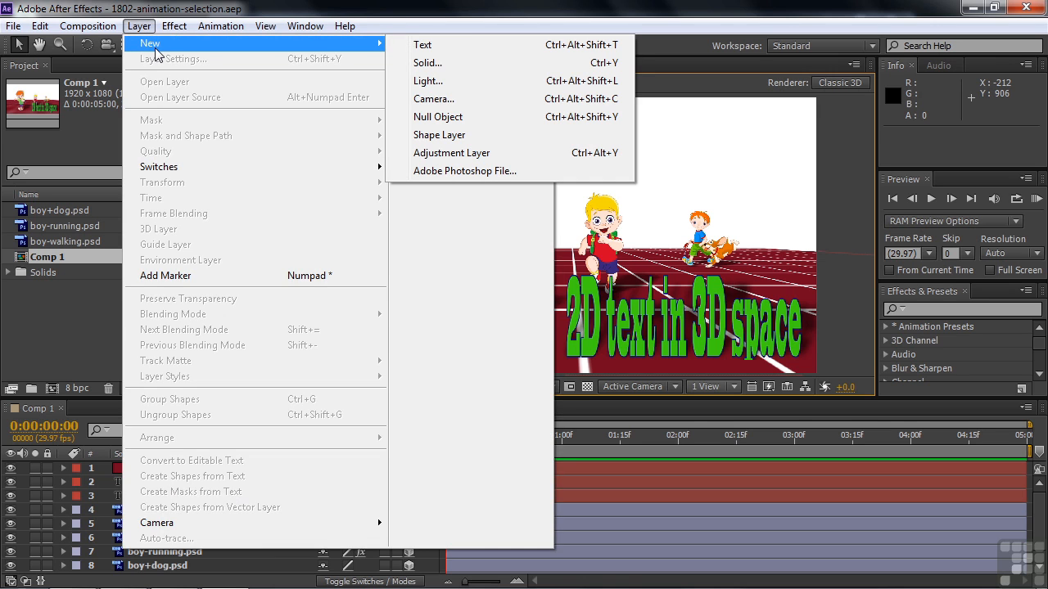
pyautogui.press('Escape')
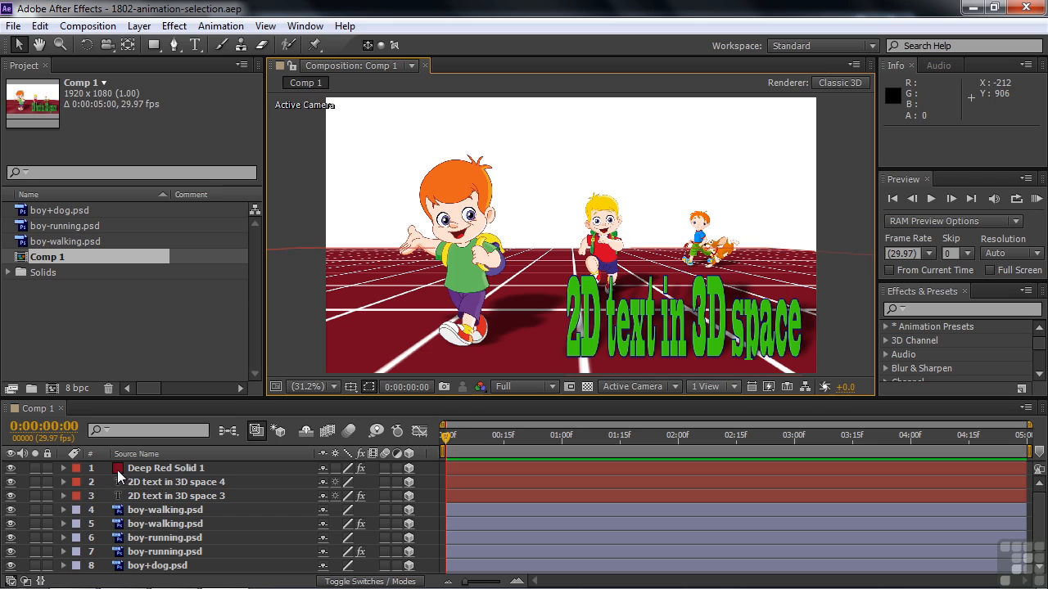
# Add a two-node camera with the 50mm preset, named Camera 1, to the composition and leave all layers deselected.
pyautogui.rightClick(25, 469)
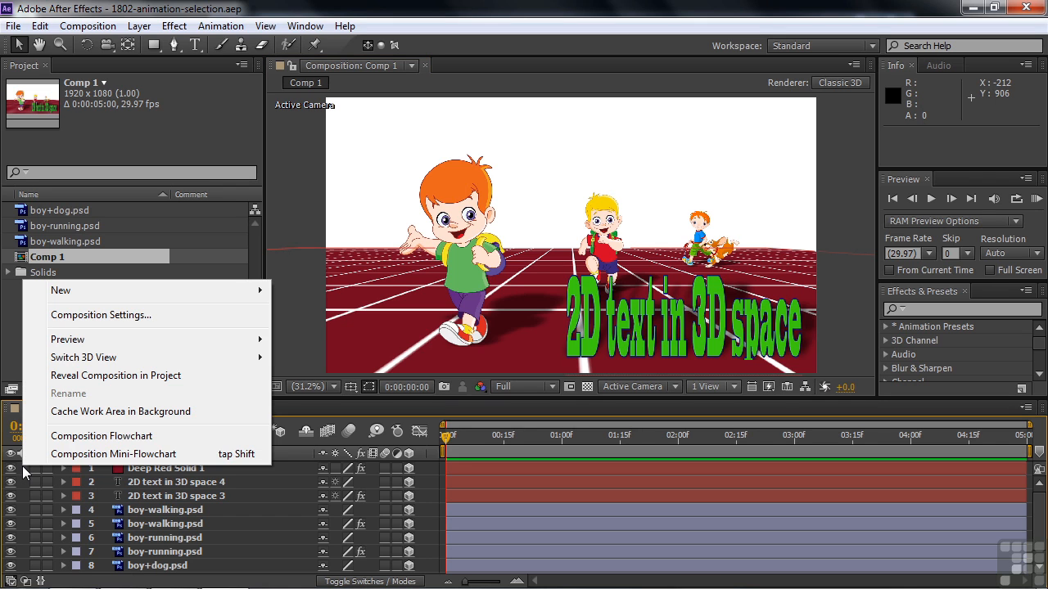
pyautogui.moveTo(75, 291)
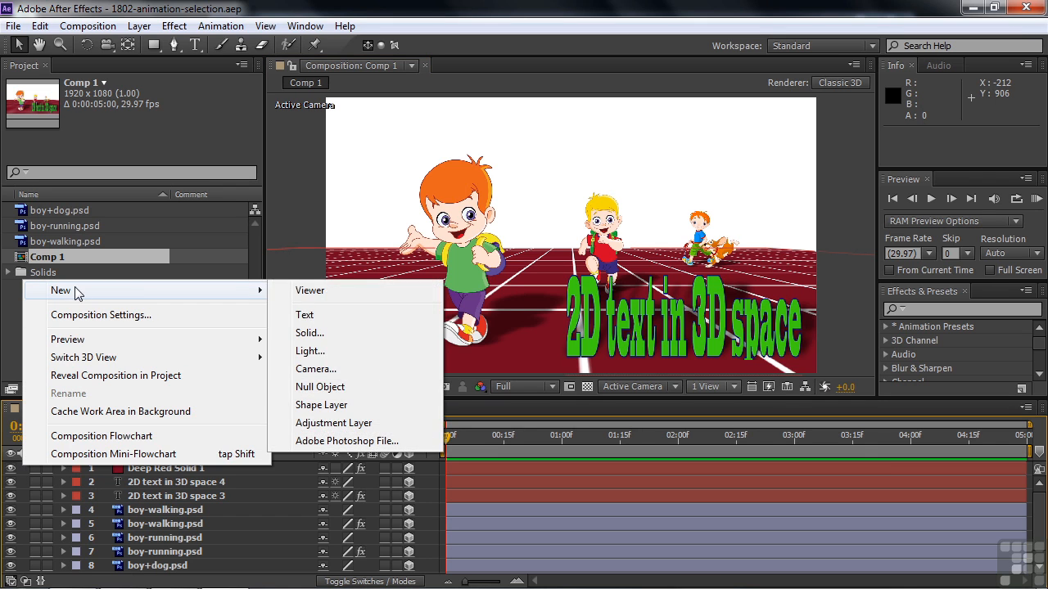
pyautogui.click(343, 368)
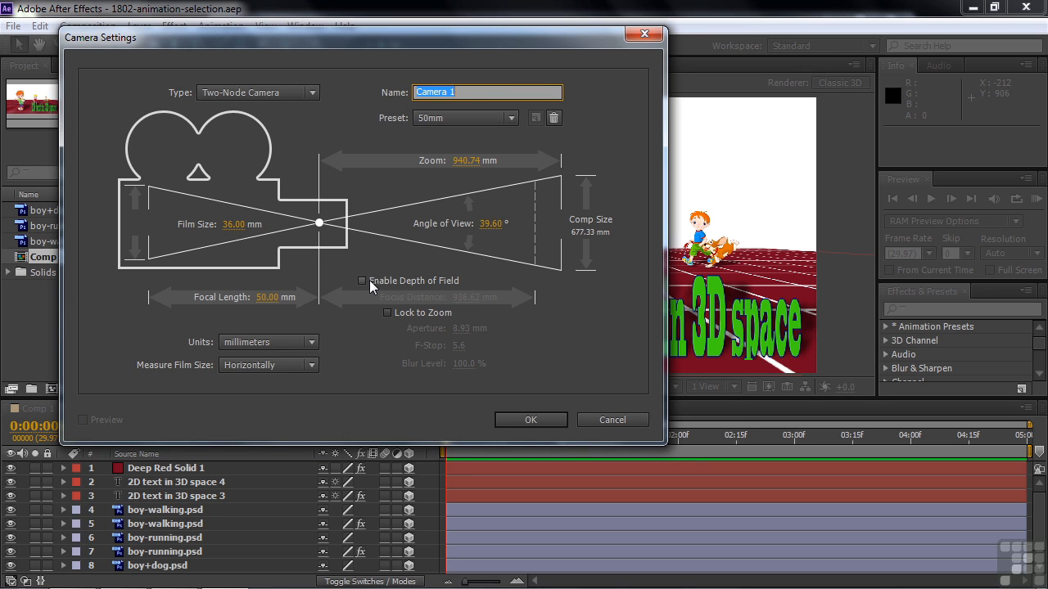
pyautogui.click(530, 419)
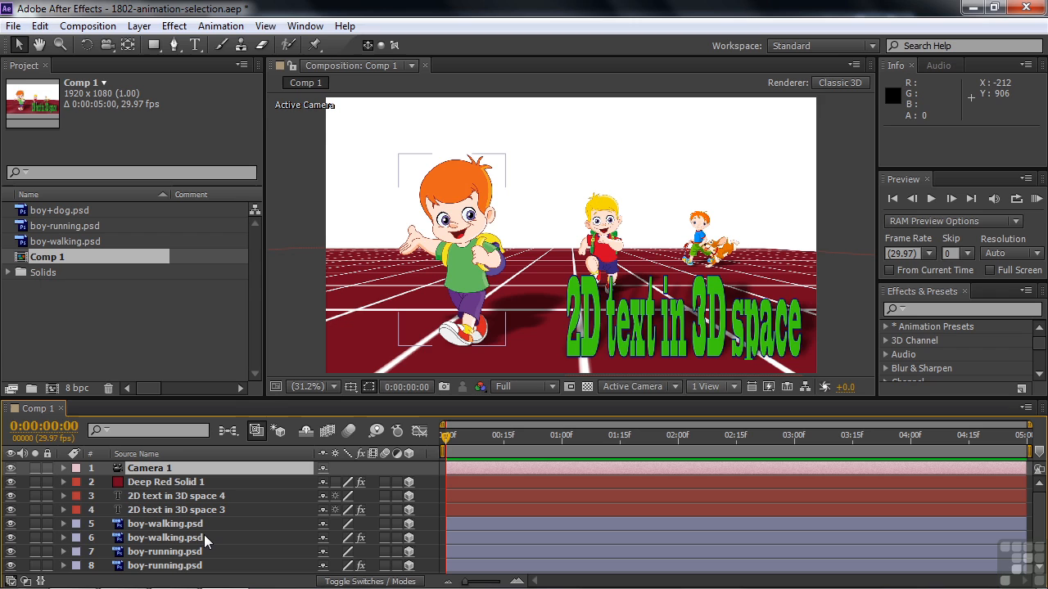
pyautogui.hotkey('ctrl', 'shift', 'a')
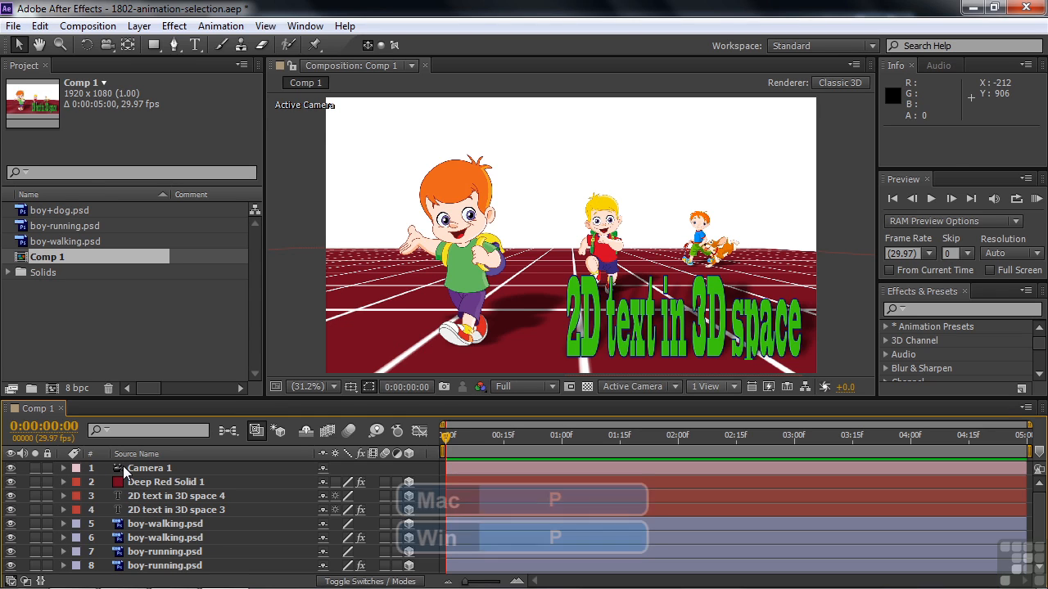
# Reveal Camera 1's Position property and separate it into X, Y and Z dimensions.
pyautogui.click(124, 468)
pyautogui.press('p')
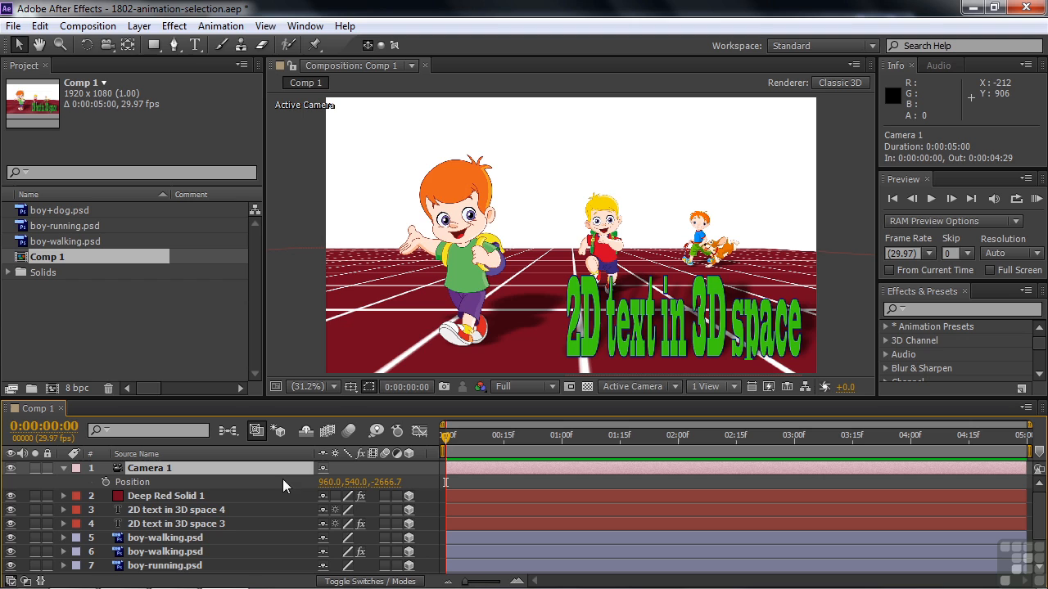
pyautogui.rightClick(119, 481)
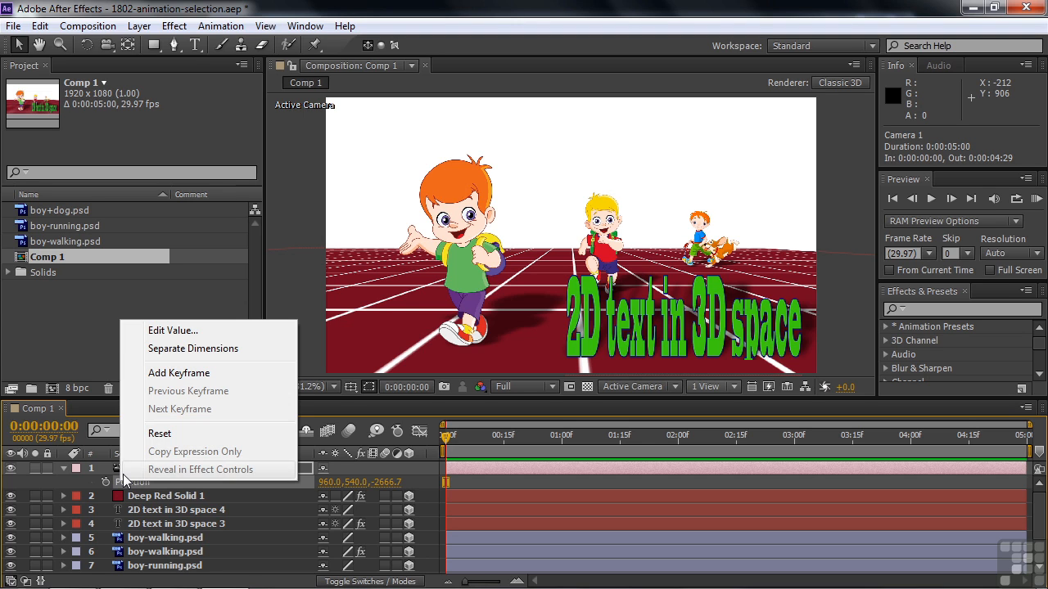
pyautogui.click(187, 349)
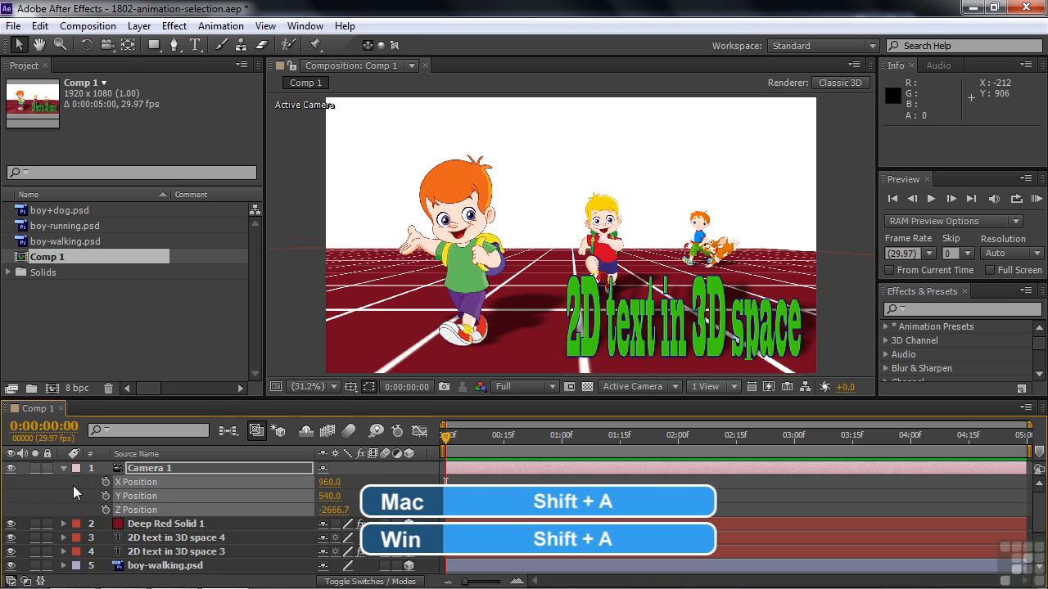
# Reveal the camera's Point of Interest as well, and start keyframing X Position and Z Position at 0:00:00:00.
pyautogui.hotkey('shift', 'a')
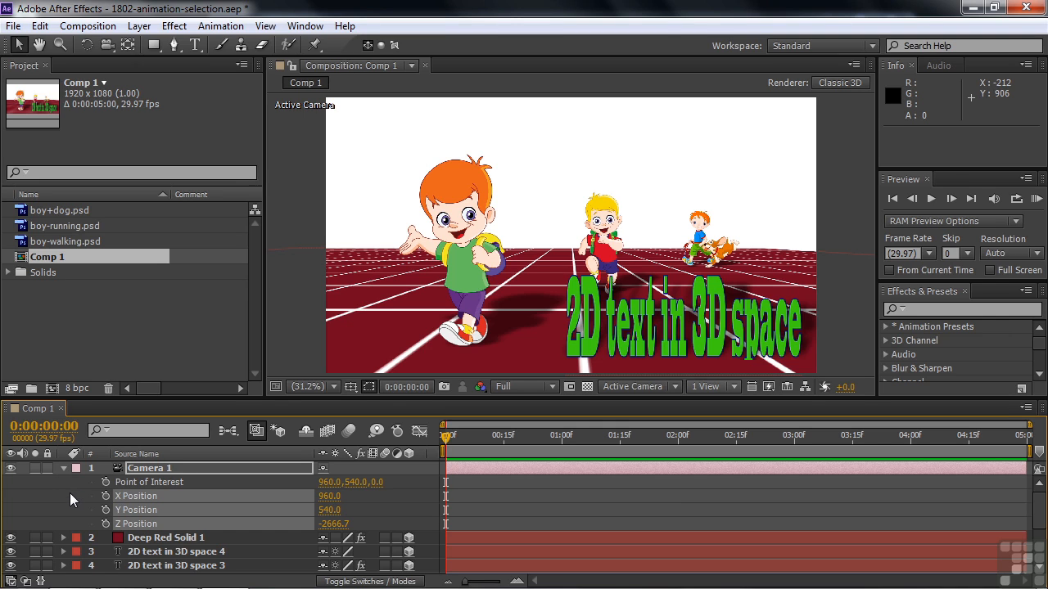
pyautogui.click(70, 493)
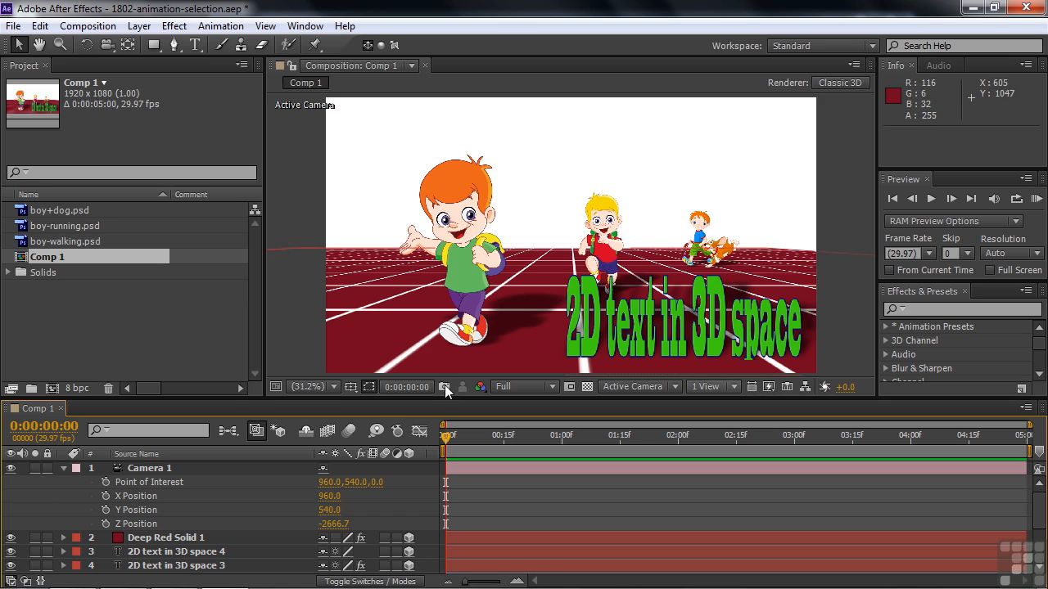
pyautogui.click(105, 495)
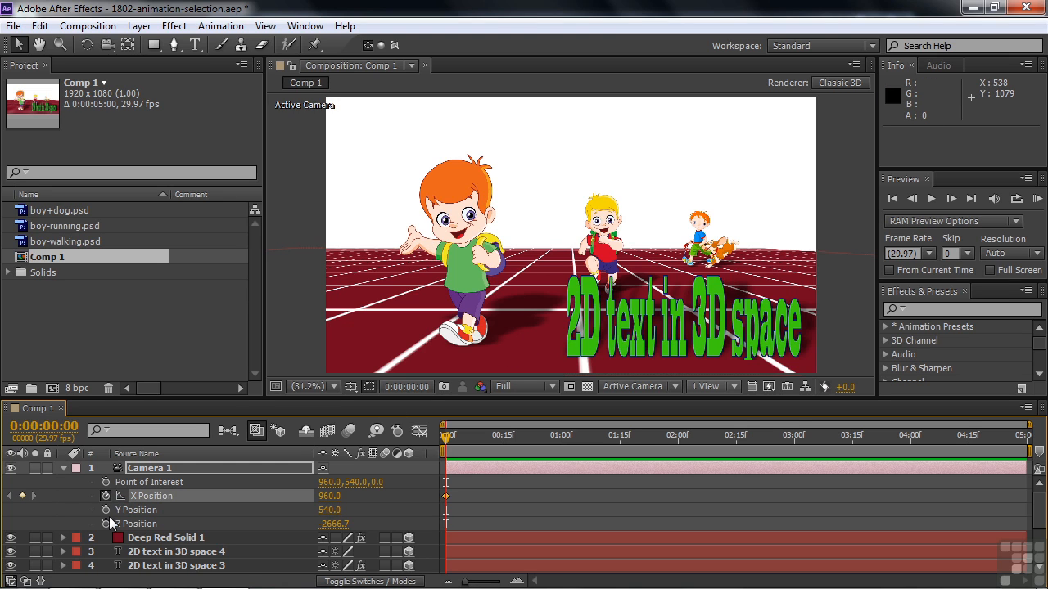
pyautogui.click(107, 522)
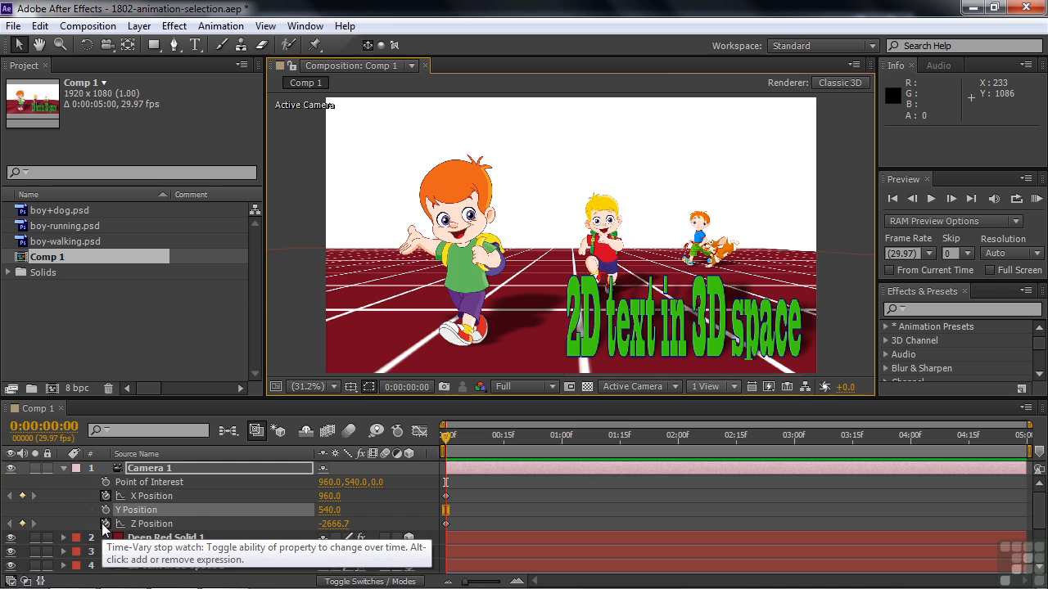
# Switch the composition viewer to two views and frame the Top view on the red track and the character layers.
pyautogui.click(732, 390)
pyautogui.click(741, 425)
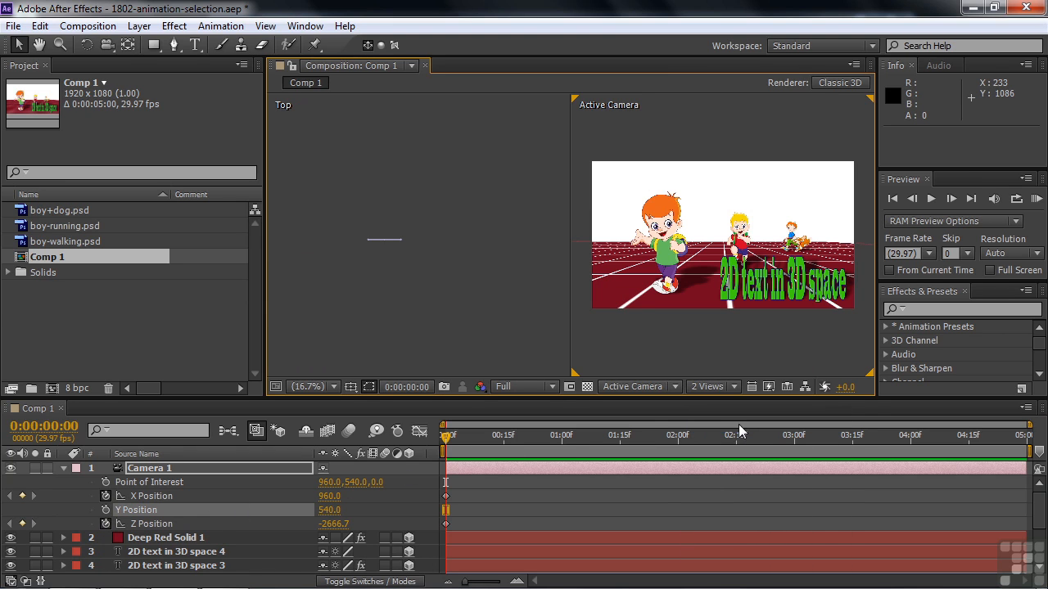
pyautogui.click(496, 339)
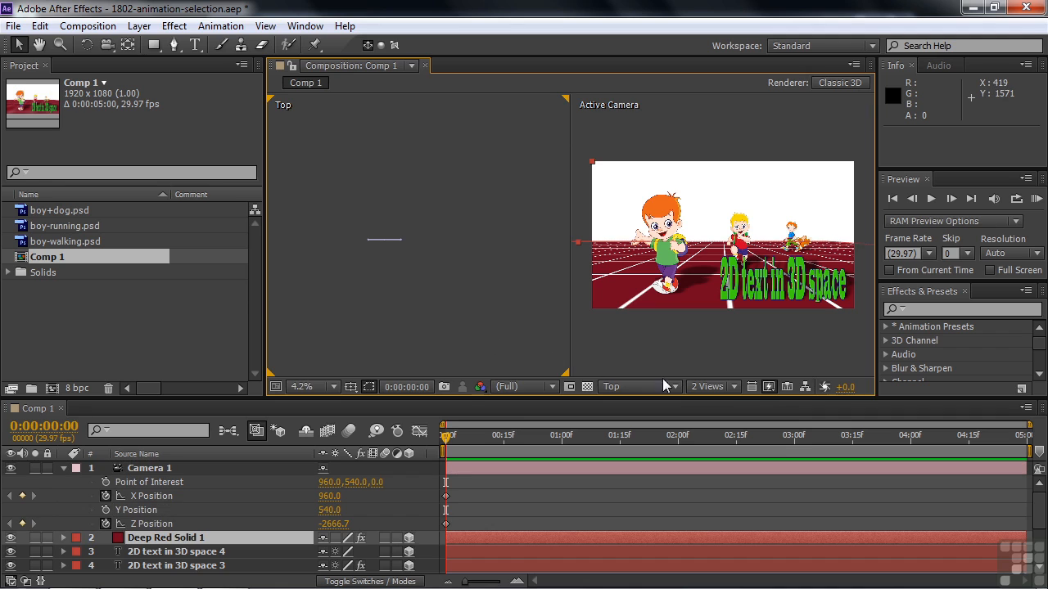
pyautogui.press('space')
pyautogui.moveTo(454, 320); pyautogui.dragTo(458, 203)
pyautogui.moveTo(460, 339); pyautogui.dragTo(478, 218)
pyautogui.moveTo(459, 299); pyautogui.dragTo(532, 284)
pyautogui.moveTo(462, 266); pyautogui.dragTo(491, 250)
# At 0:00:00:27, move Camera 1 in the Top view to about X 1272, Z 861, facing the blond running boy.
pyautogui.click(147, 470)
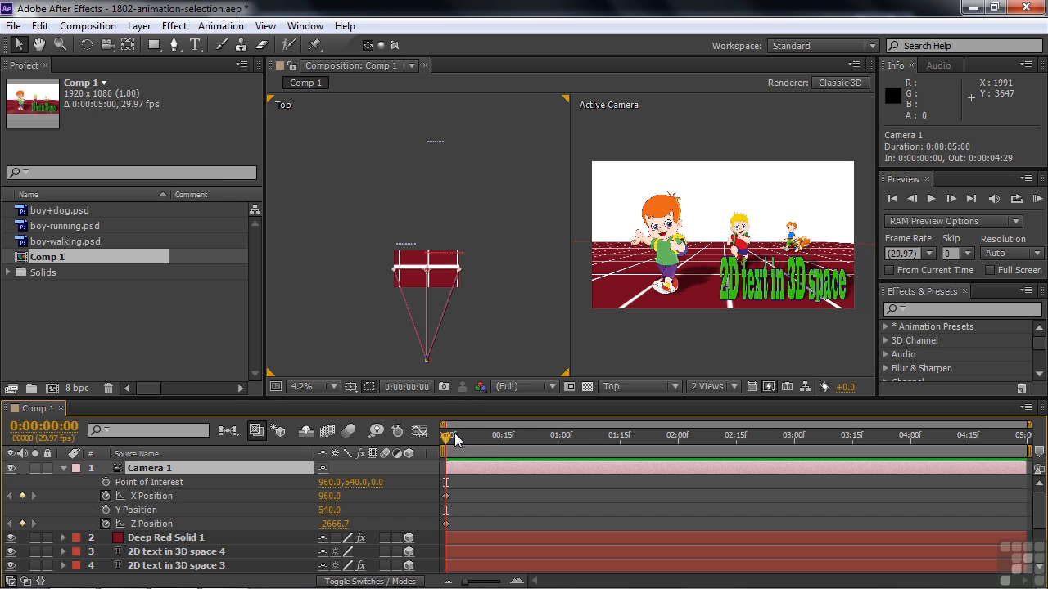
pyautogui.moveTo(448, 438); pyautogui.dragTo(550, 450)
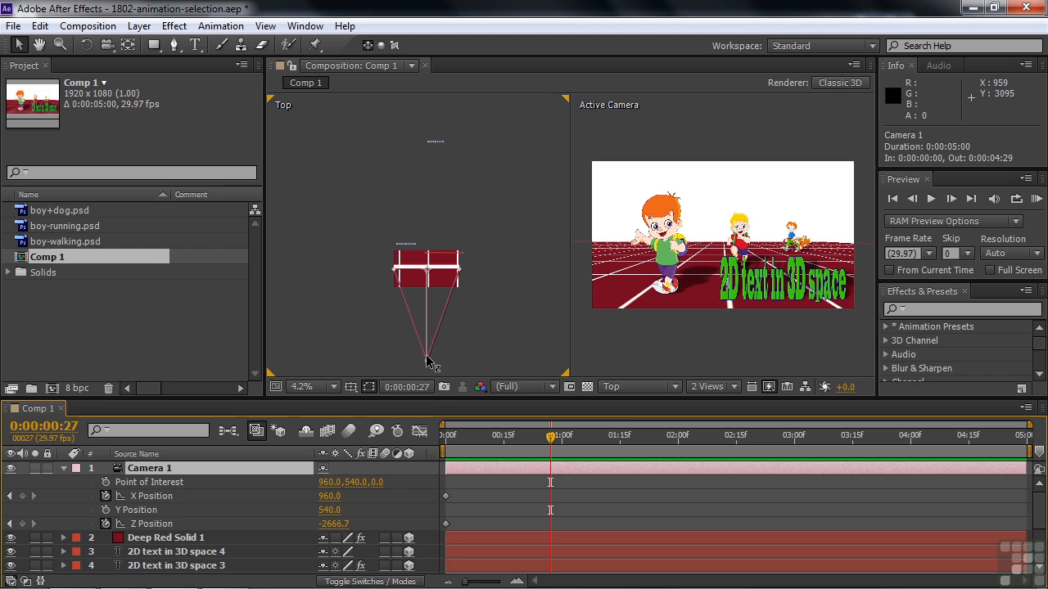
pyautogui.moveTo(427, 361); pyautogui.dragTo(426, 239)
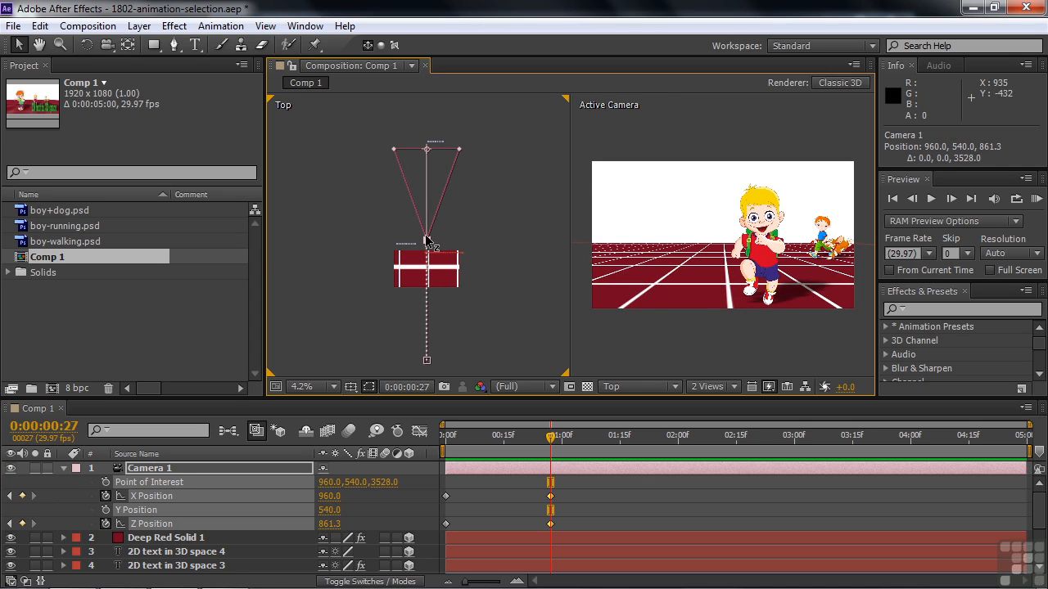
pyautogui.moveTo(431, 243); pyautogui.dragTo(441, 243)
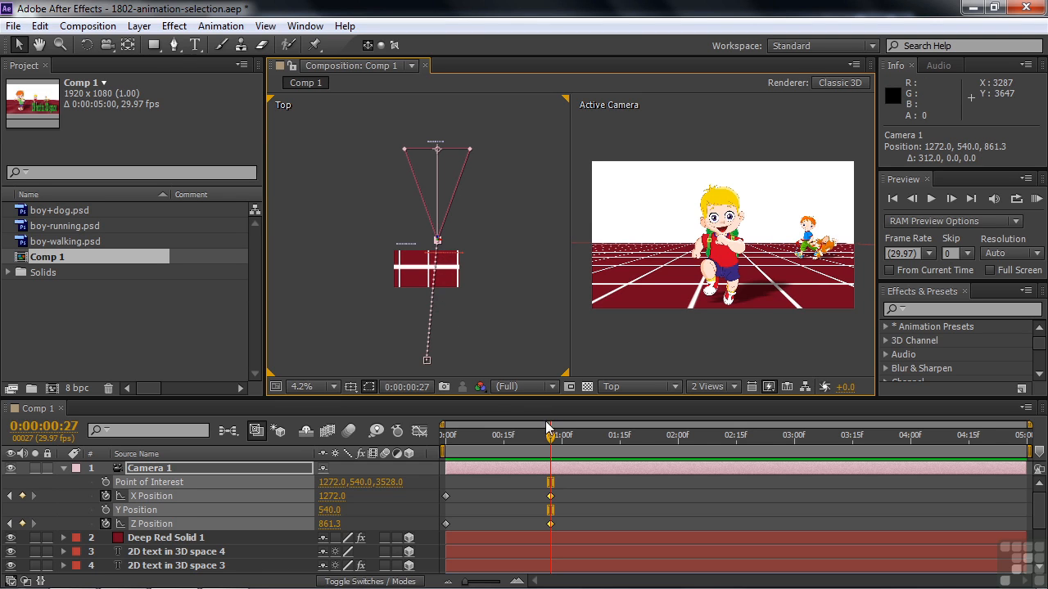
# At 0:00:01:18, move Camera 1 in the Top view to about X 3408, Z 4077, facing the boy with the dog.
pyautogui.moveTo(553, 439)
pyautogui.mouseDown()
pyautogui.moveTo(445, 442)
pyautogui.moveTo(550, 448)
pyautogui.mouseUp()
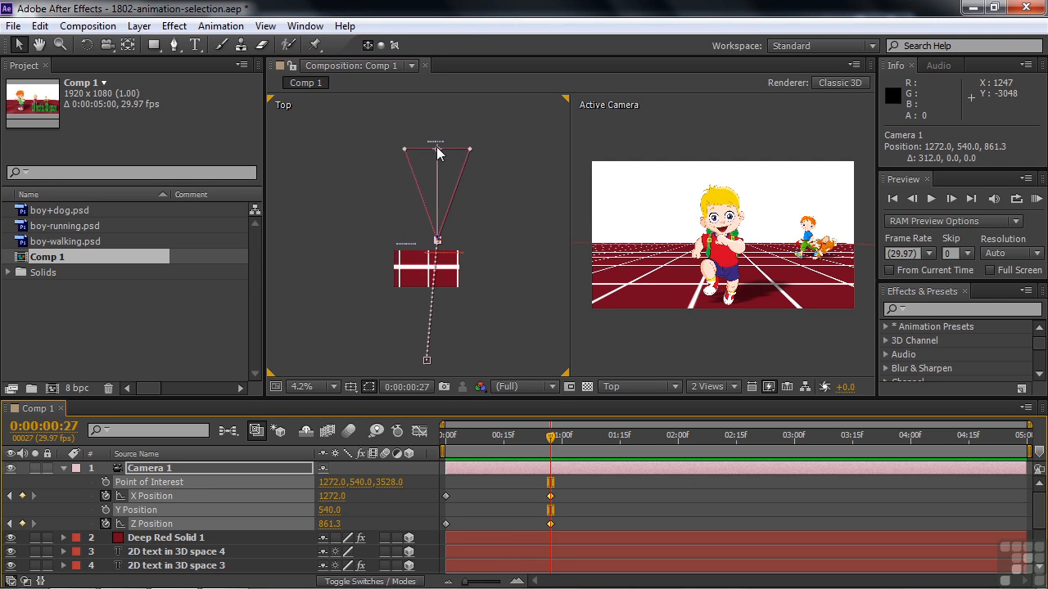
pyautogui.click(557, 438)
pyautogui.moveTo(557, 439); pyautogui.dragTo(631, 450)
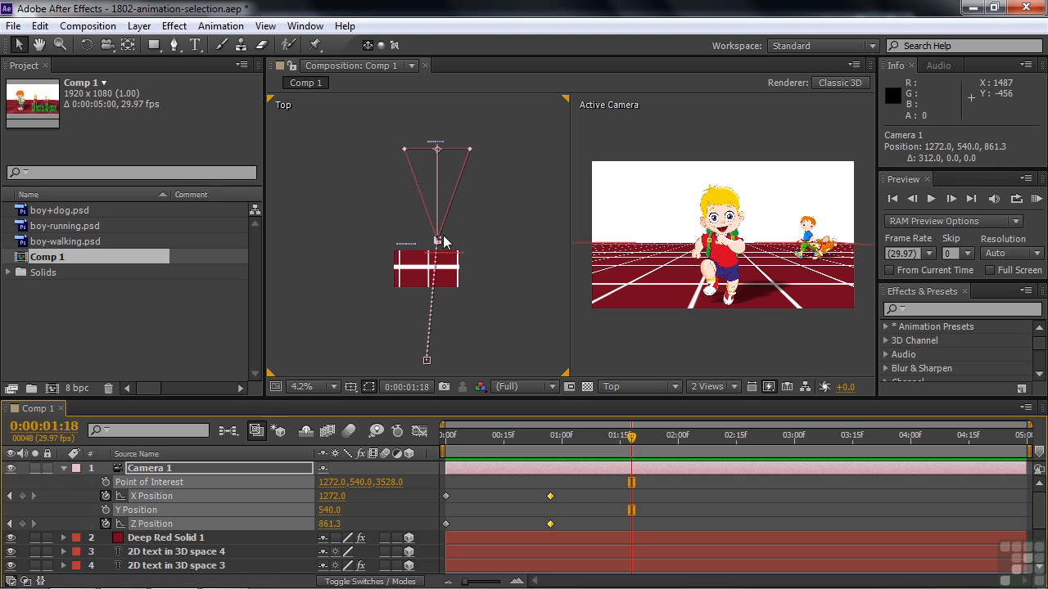
pyautogui.moveTo(437, 239); pyautogui.dragTo(440, 157)
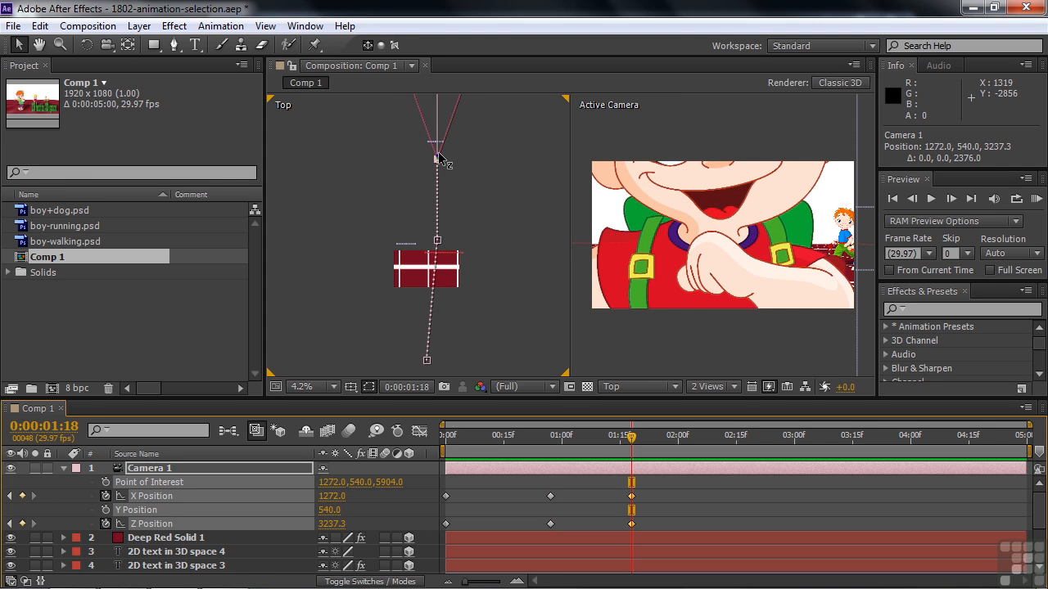
pyautogui.press('h')
pyautogui.moveTo(522, 163); pyautogui.dragTo(513, 296)
pyautogui.press('v')
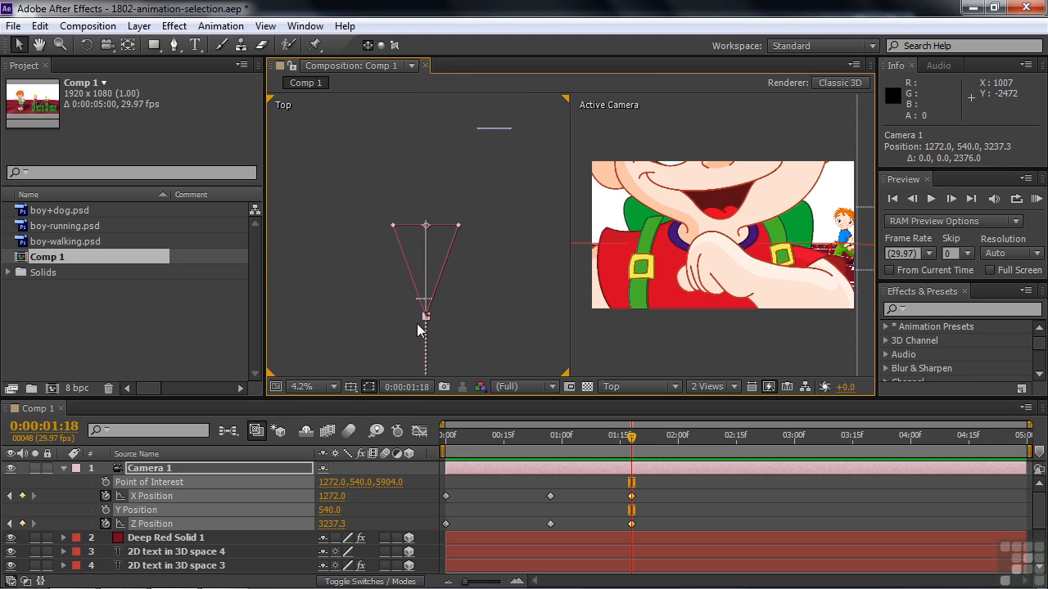
pyautogui.moveTo(426, 318); pyautogui.dragTo(505, 296)
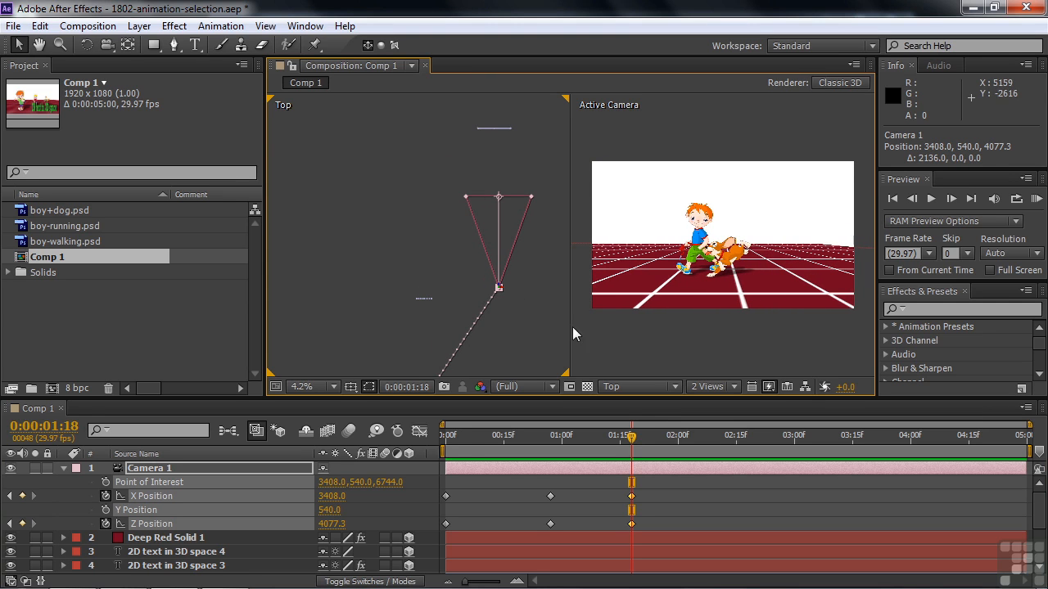
# Move Camera 1 straight forward past the boy and dog to about Z 9429 at 0:00:02:06 and Z 12333 at 0:00:02:23.
pyautogui.moveTo(632, 439); pyautogui.dragTo(703, 450)
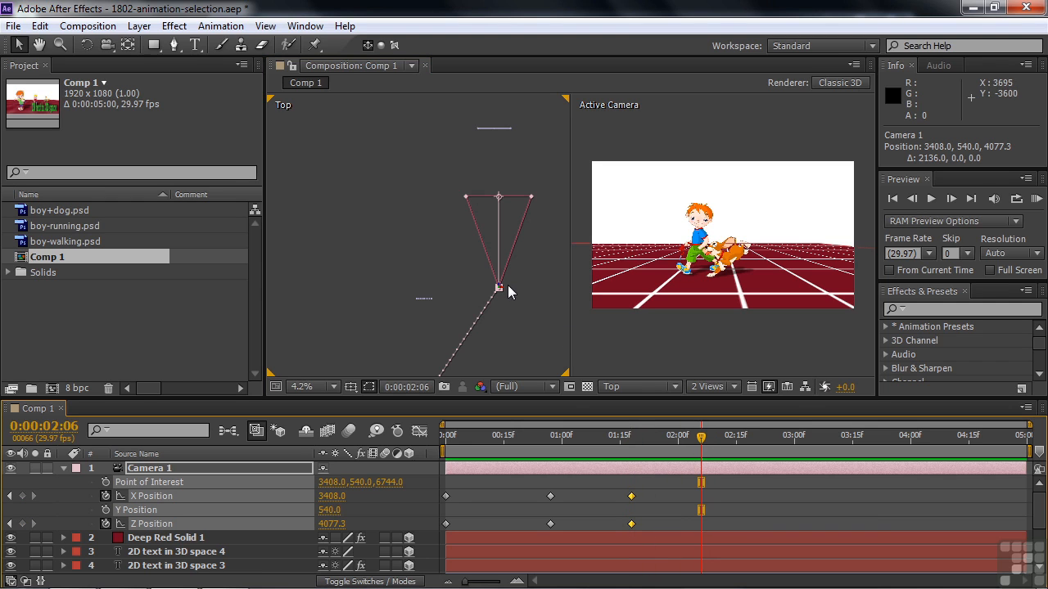
pyautogui.moveTo(498, 286); pyautogui.dragTo(499, 103)
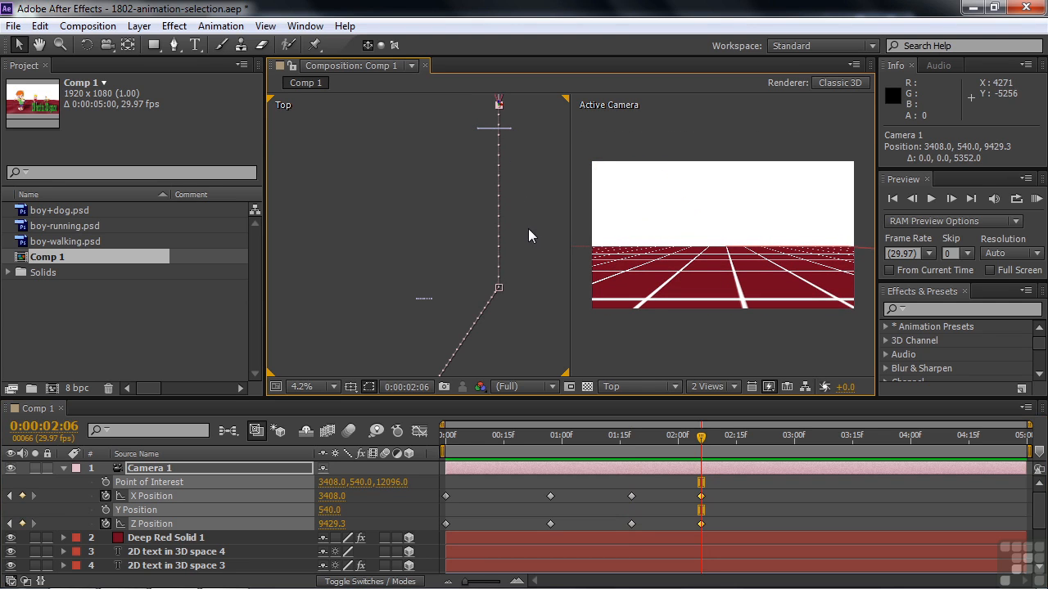
pyautogui.moveTo(531, 215); pyautogui.dragTo(507, 363)
pyautogui.moveTo(707, 440); pyautogui.dragTo(766, 452)
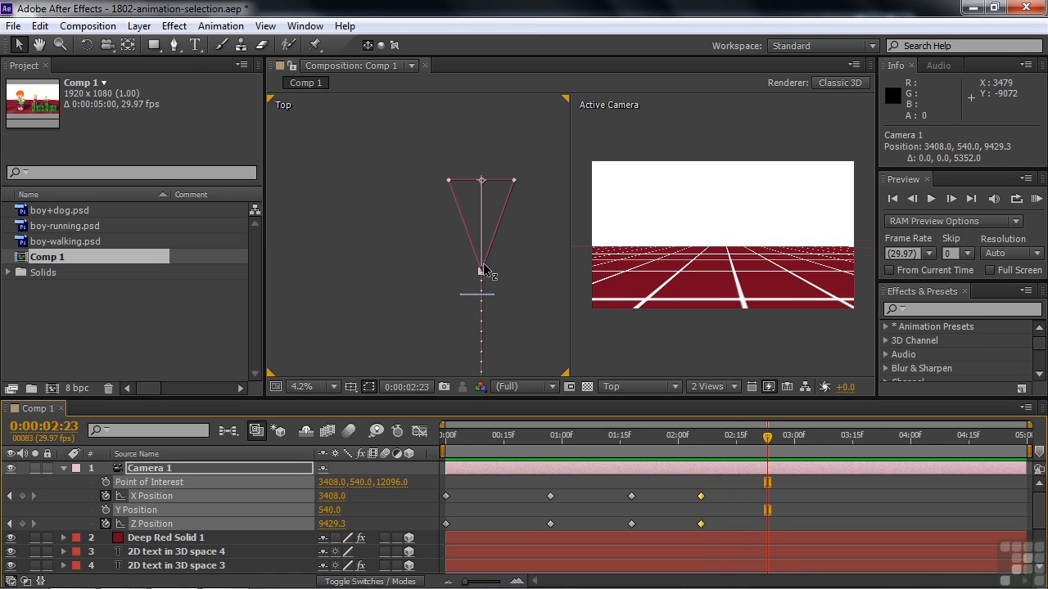
pyautogui.moveTo(483, 268); pyautogui.dragTo(483, 171)
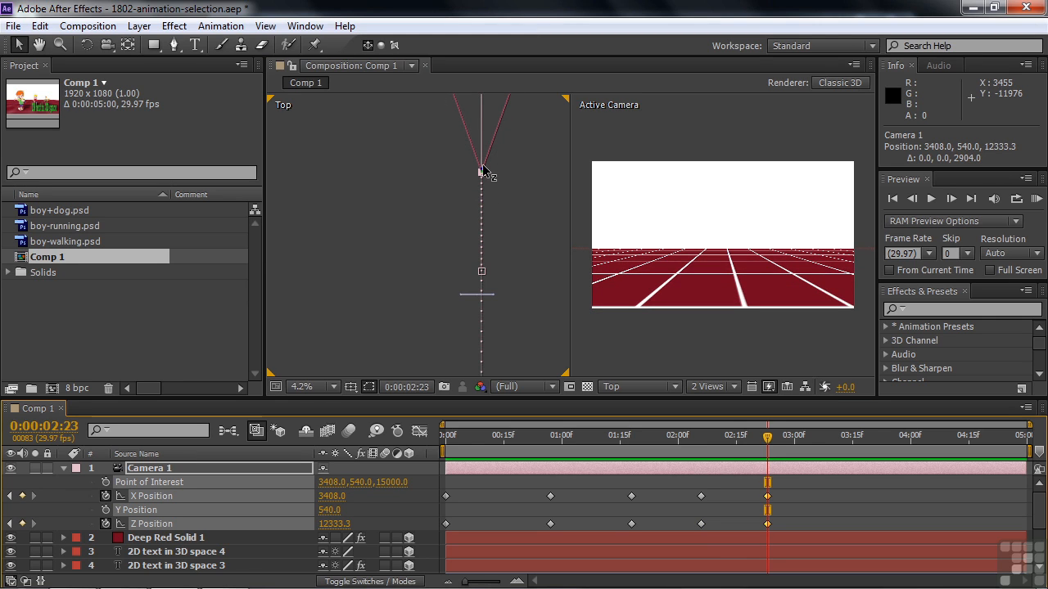
# Scrub back to 0:00:00:00 and examine the camera's path and aim in the Top view and the Active Camera view.
pyautogui.moveTo(767, 442); pyautogui.dragTo(423, 459)
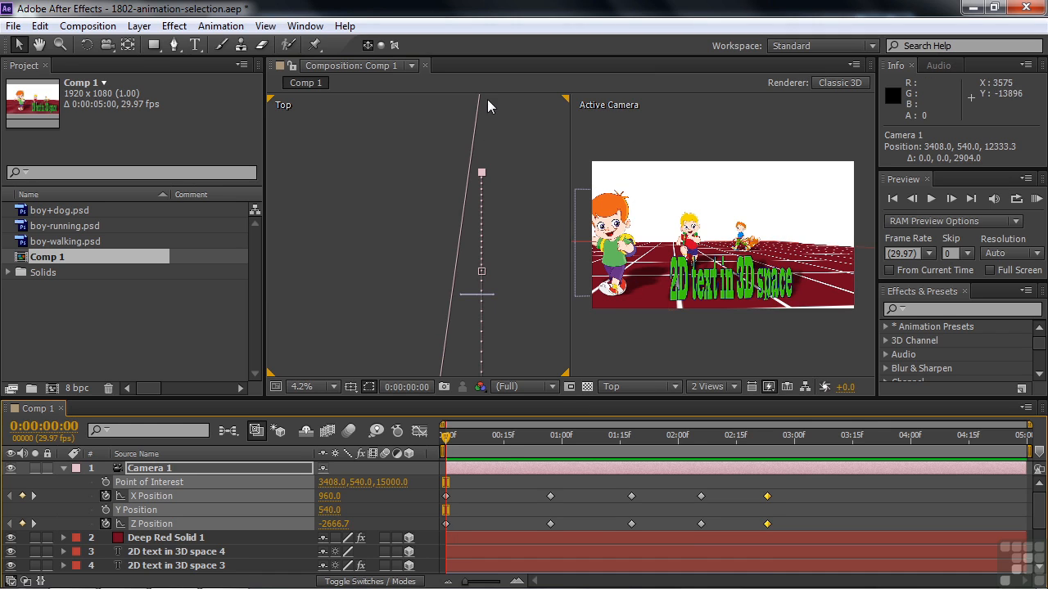
pyautogui.press('space')
pyautogui.moveTo(518, 127); pyautogui.dragTo(516, 240)
pyautogui.press('space')
pyautogui.moveTo(525, 281); pyautogui.dragTo(526, 125)
pyautogui.moveTo(546, 249); pyautogui.dragTo(545, 147)
pyautogui.moveTo(531, 296); pyautogui.dragTo(531, 243)
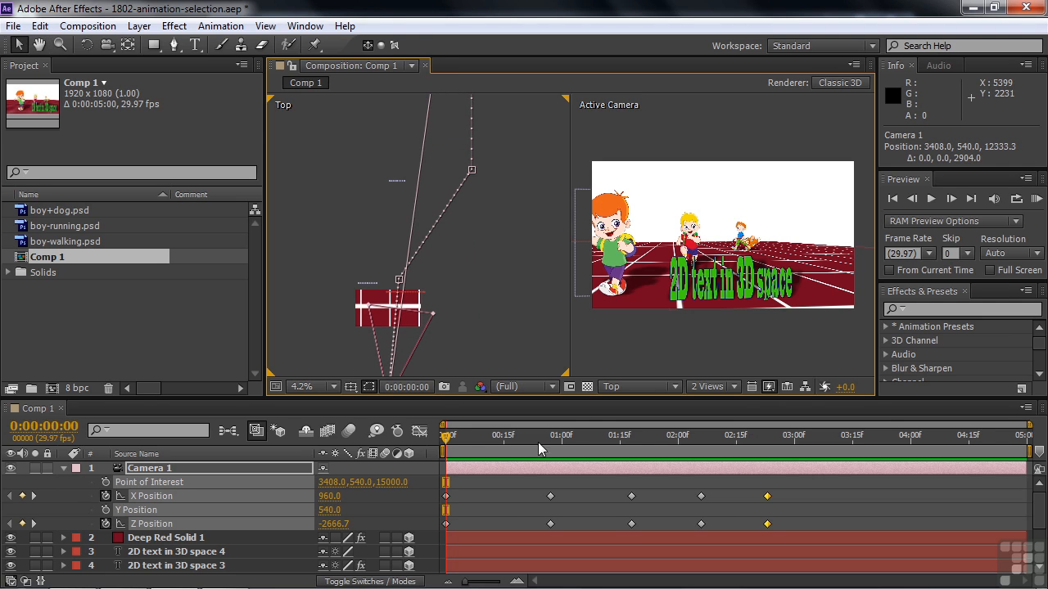
pyautogui.moveTo(447, 445); pyautogui.dragTo(435, 470)
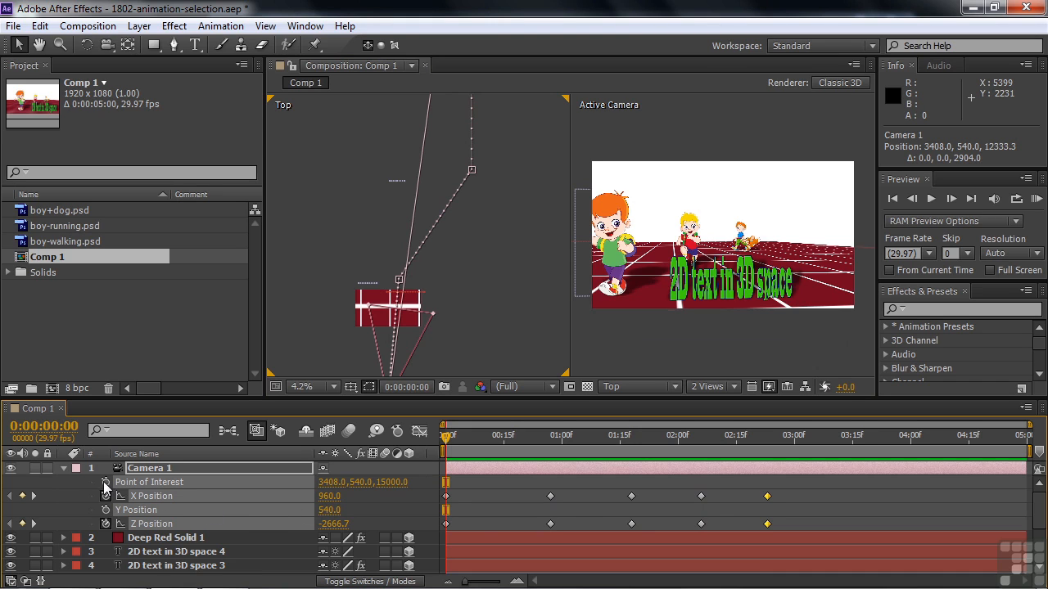
# Start keyframing Camera 1's Point of Interest at 0:00:00:00 and move it in the Top view to about X 1368, Z 15336.
pyautogui.click(65, 483)
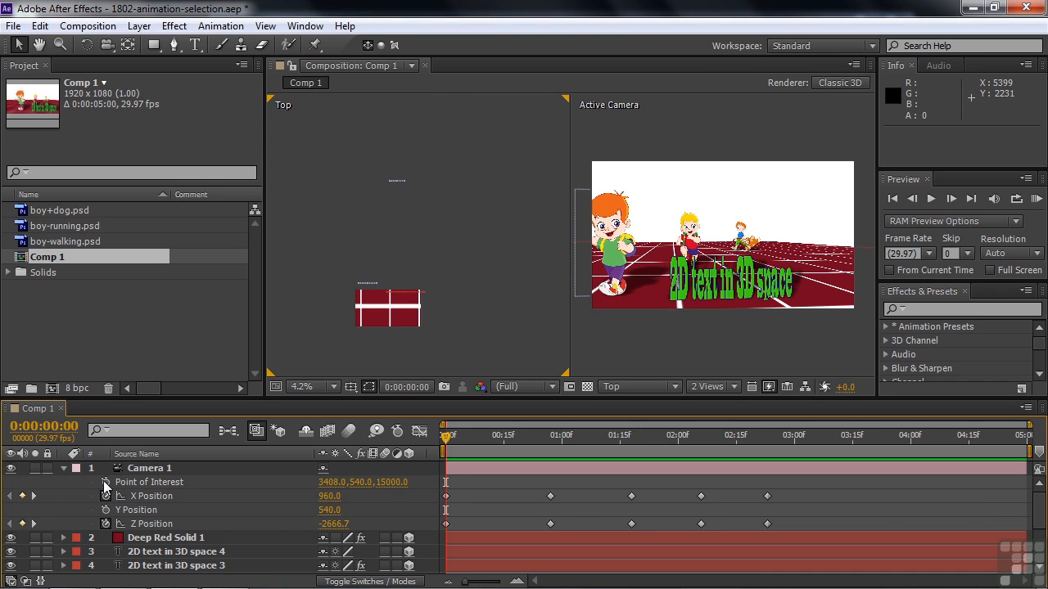
pyautogui.click(105, 483)
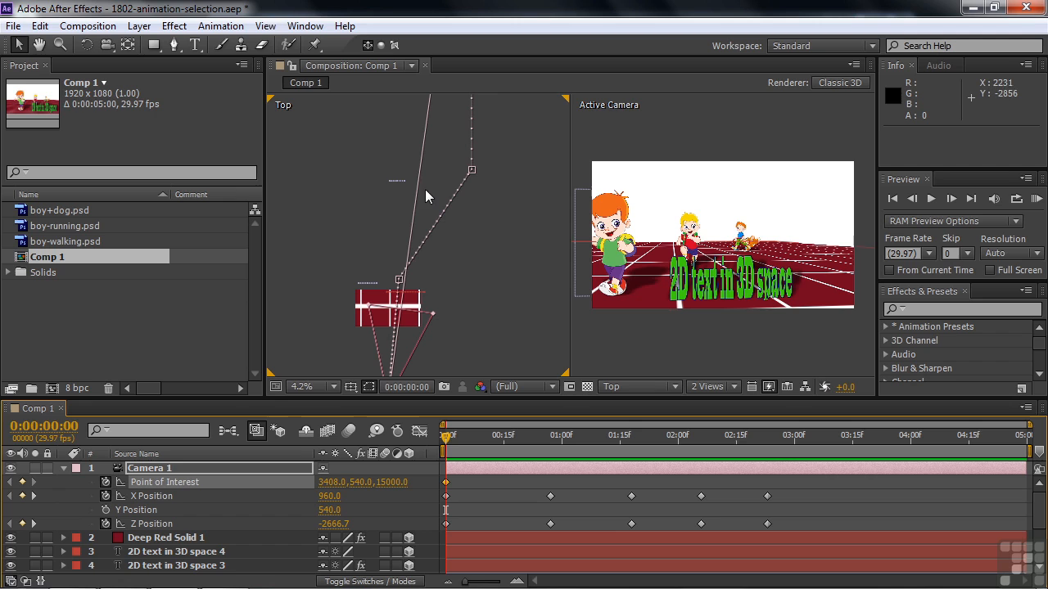
pyautogui.press('h')
pyautogui.moveTo(518, 186); pyautogui.dragTo(521, 300)
pyautogui.moveTo(519, 208); pyautogui.dragTo(497, 304)
pyautogui.moveTo(525, 188); pyautogui.dragTo(512, 237)
pyautogui.press('v')
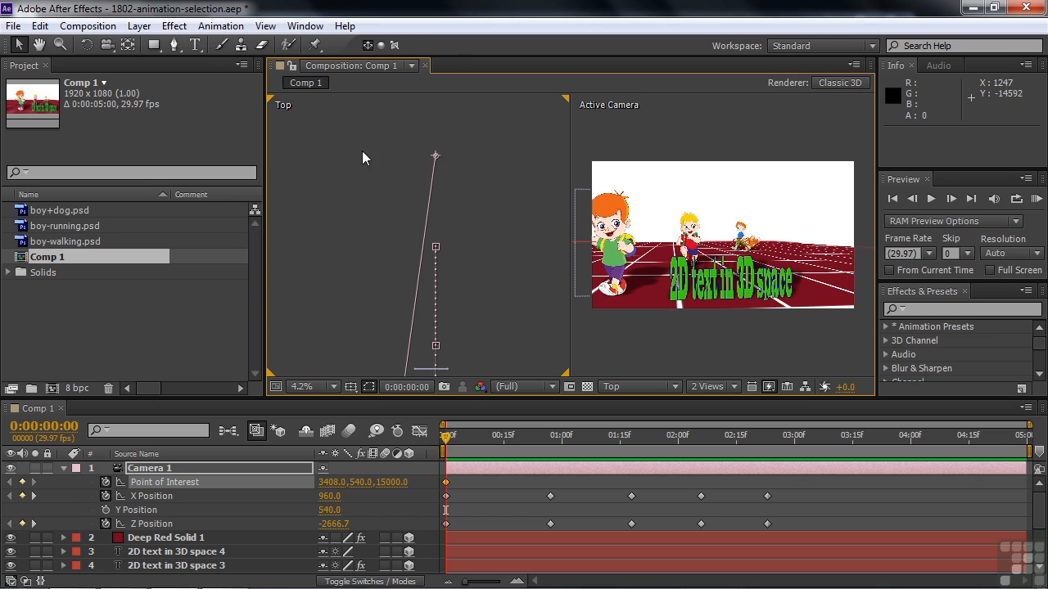
pyautogui.moveTo(437, 157); pyautogui.dragTo(367, 145)
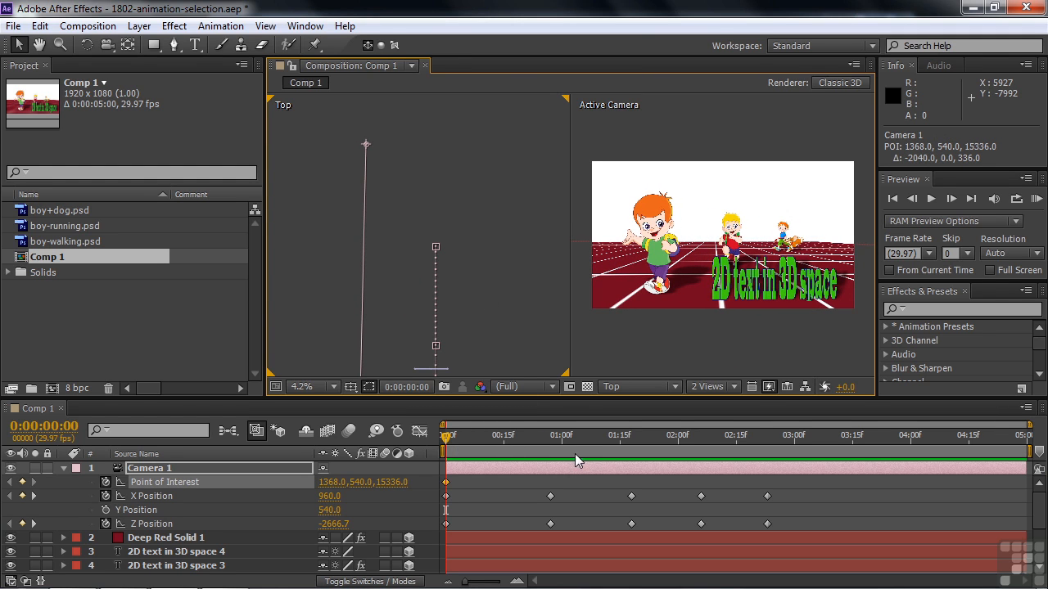
# Hold the Point of Interest with a keyframe at 0:00:00:27, then move it to about X 3432, Z 15096 at 0:00:01:18.
pyautogui.click(33, 496)
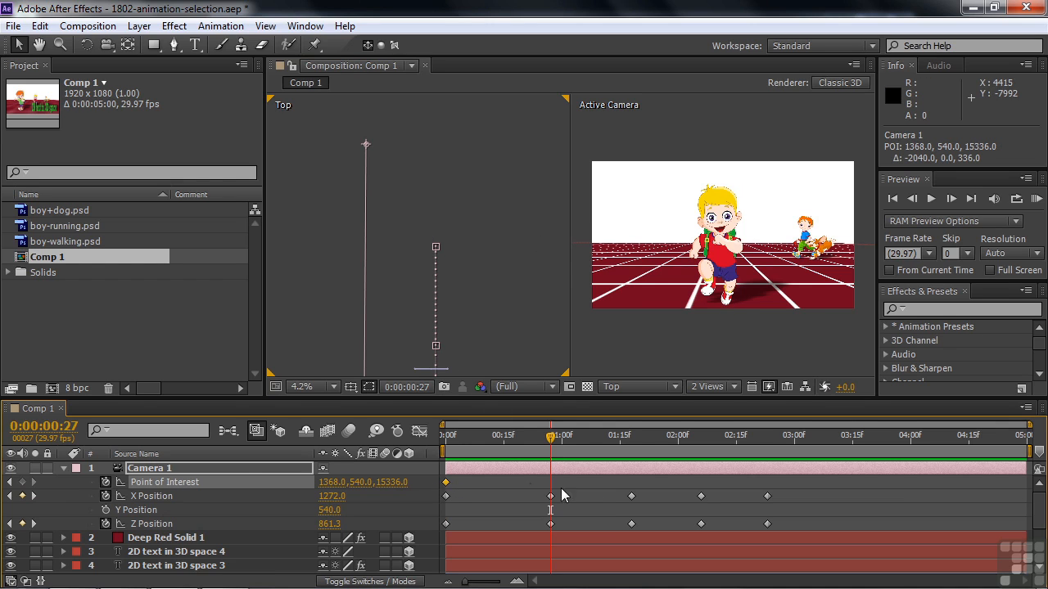
pyautogui.click(22, 482)
pyautogui.click(444, 438)
pyautogui.moveTo(453, 443); pyautogui.dragTo(561, 443)
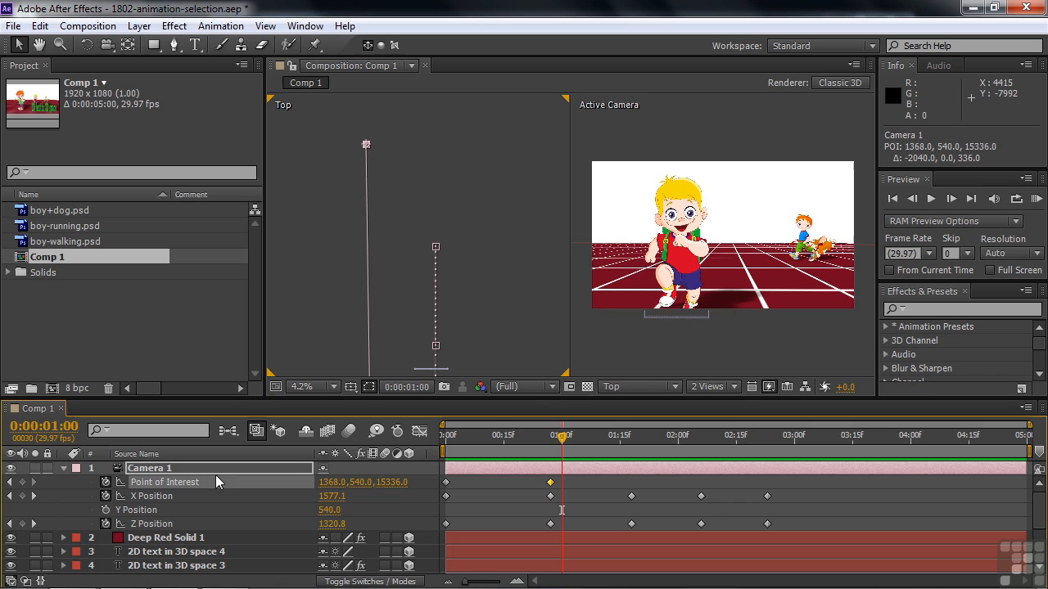
pyautogui.click(32, 496)
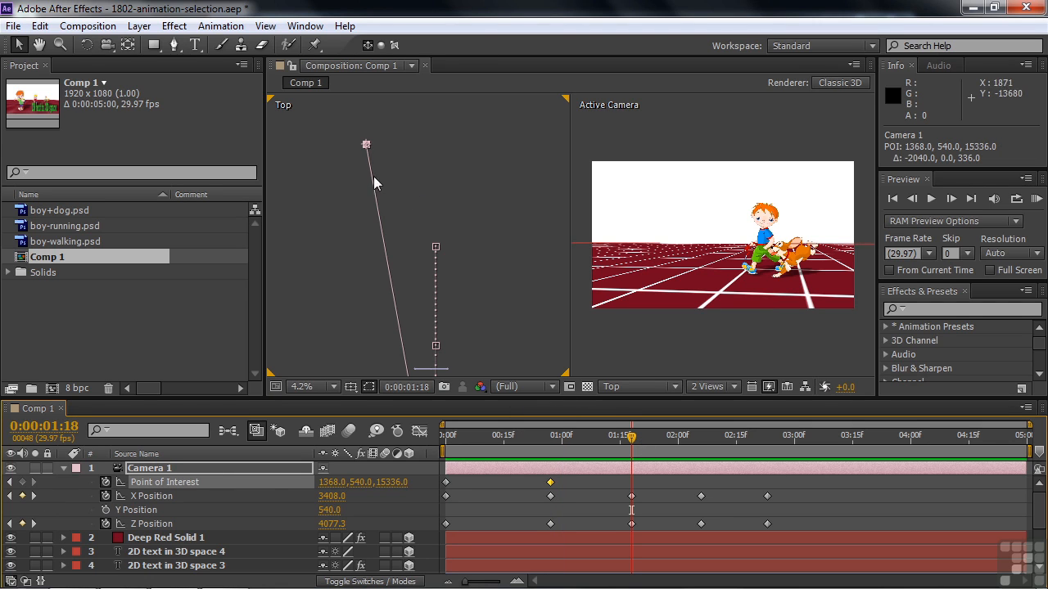
pyautogui.moveTo(366, 145); pyautogui.dragTo(436, 152)
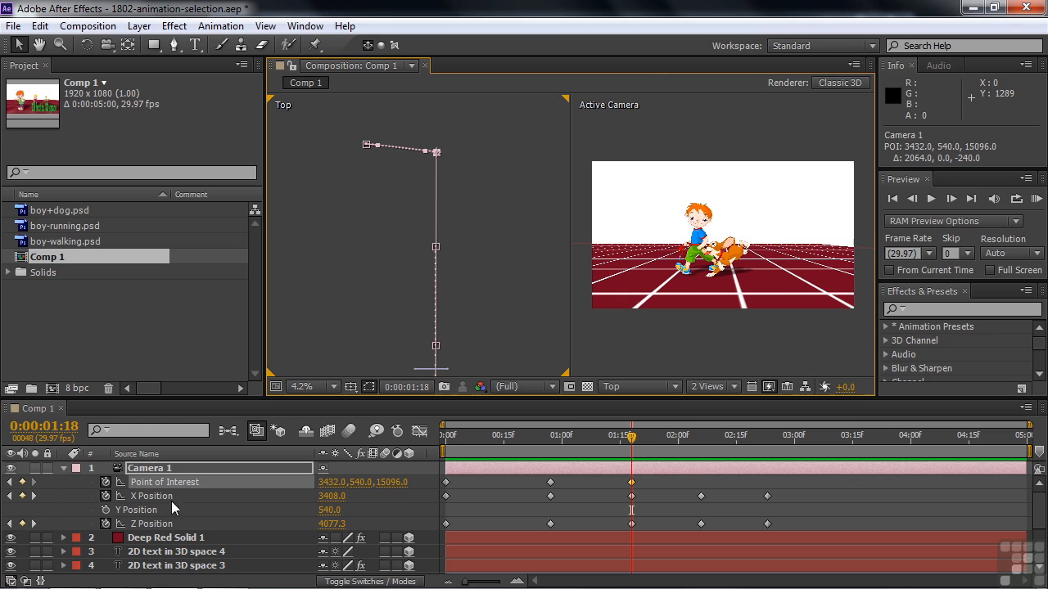
# Turn the camera's aim with Point of Interest keyframes at about X 2016, Z 14712 at 0:00:02:13 and X 648, Z 13440 at 0:00:02:26.
pyautogui.click(33, 496)
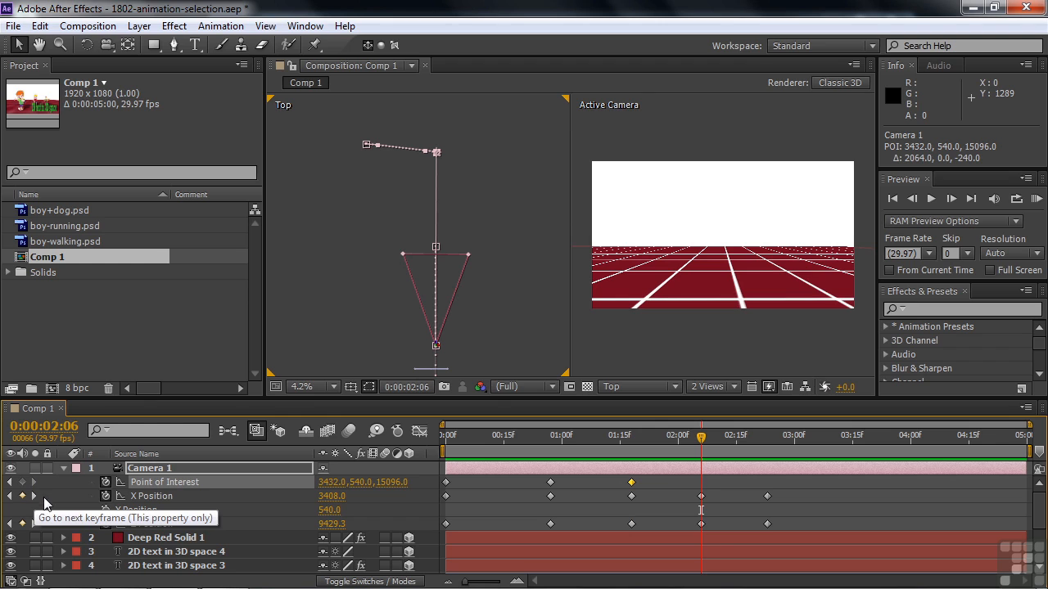
pyautogui.moveTo(435, 152); pyautogui.dragTo(389, 166)
pyautogui.moveTo(701, 437); pyautogui.dragTo(728, 482)
pyautogui.moveTo(696, 445); pyautogui.dragTo(773, 447)
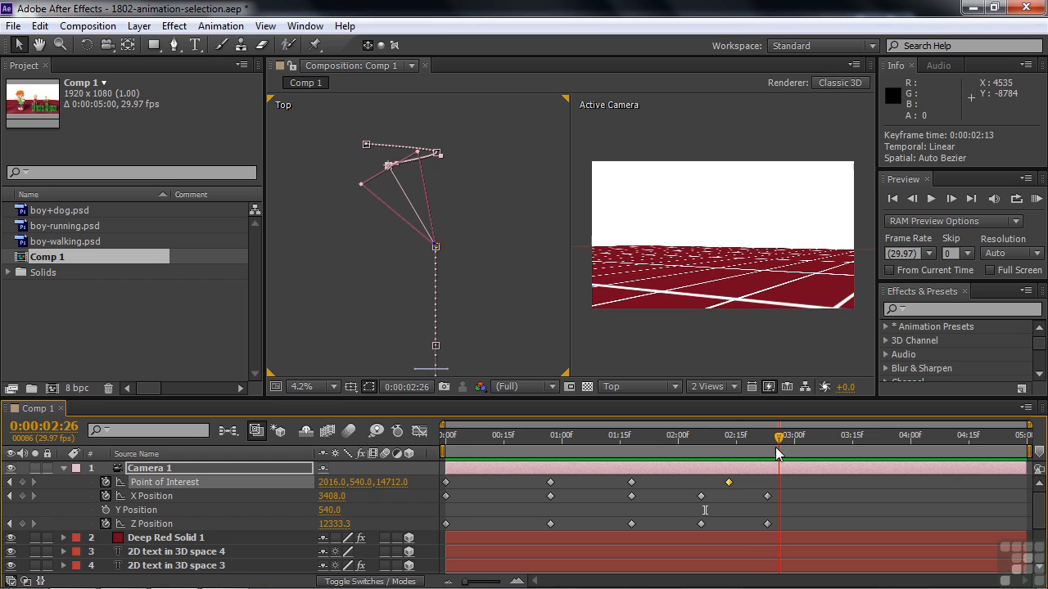
pyautogui.moveTo(389, 166); pyautogui.dragTo(341, 208)
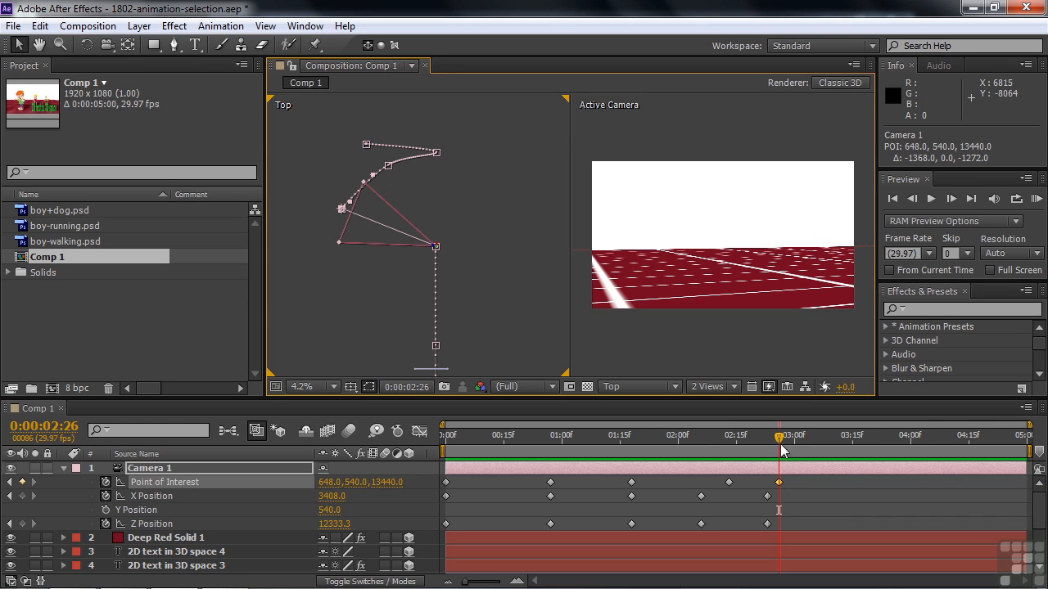
# At 0:00:03:08, move the Point of Interest to about X 3096, Z 9792 and Camera 1 back to about X 3630, Z 14142.
pyautogui.moveTo(779, 442); pyautogui.dragTo(825, 446)
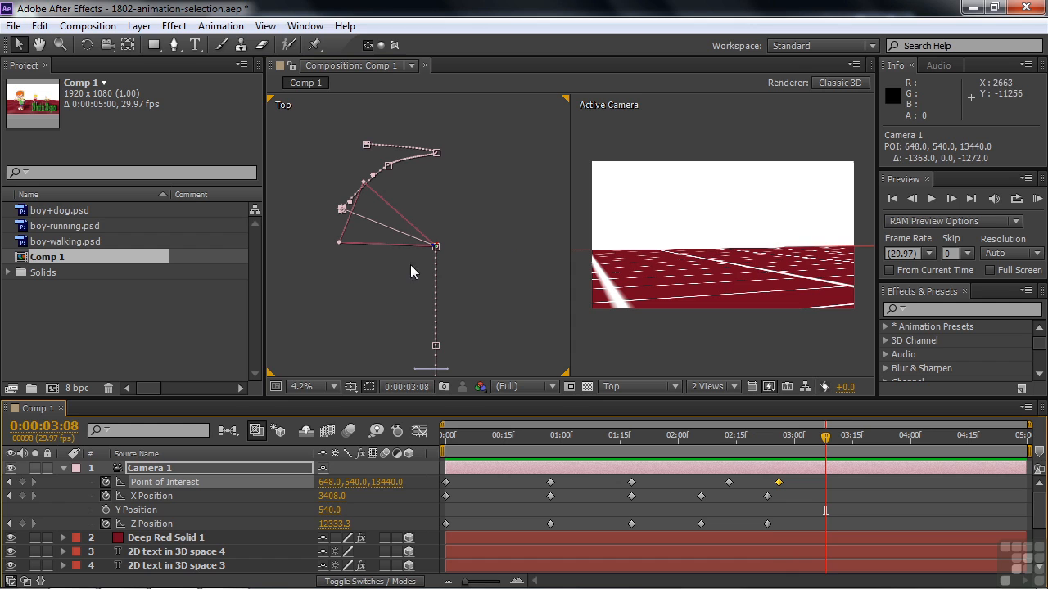
pyautogui.moveTo(342, 210); pyautogui.dragTo(432, 345)
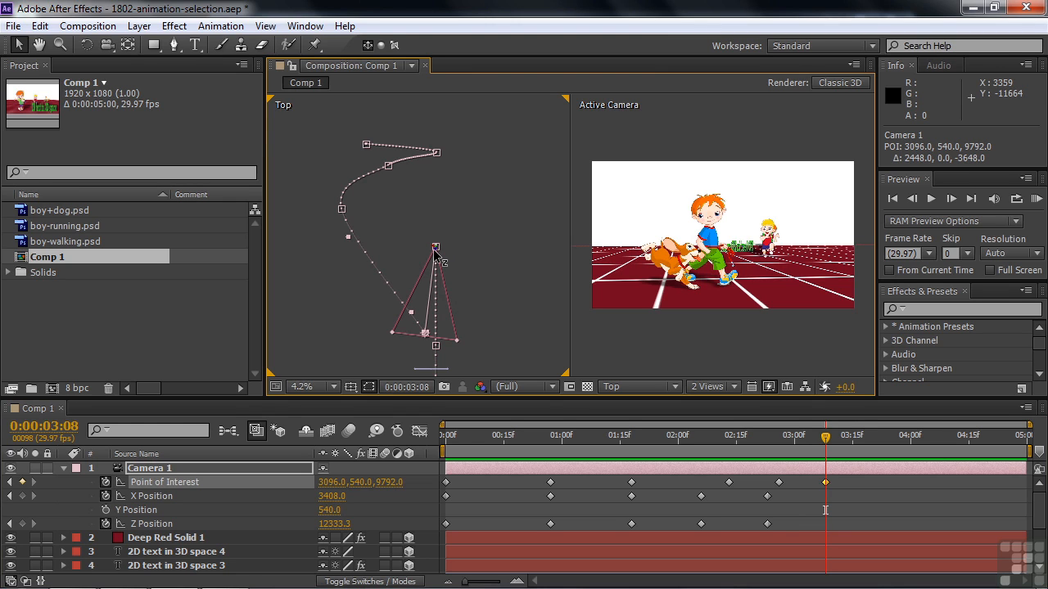
pyautogui.moveTo(437, 249); pyautogui.dragTo(442, 185)
# Start keyframing Camera 1's Y Position at 0:00:00:00, hold it with a keyframe at 0:00:00:16, and set it to -600 at 0:00:01:03.
pyautogui.moveTo(827, 442); pyautogui.dragTo(432, 474)
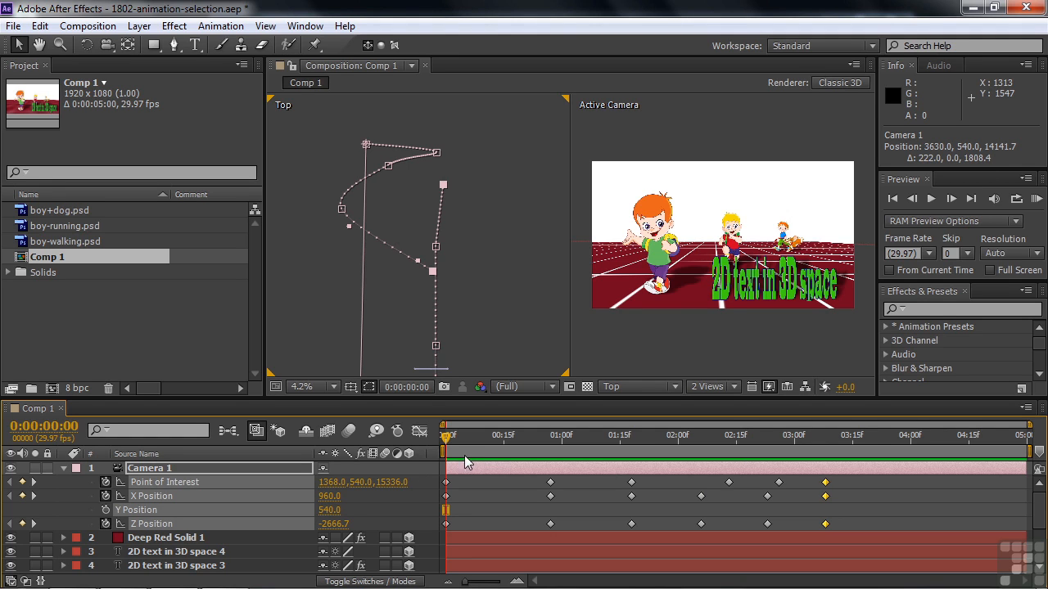
pyautogui.click(69, 508)
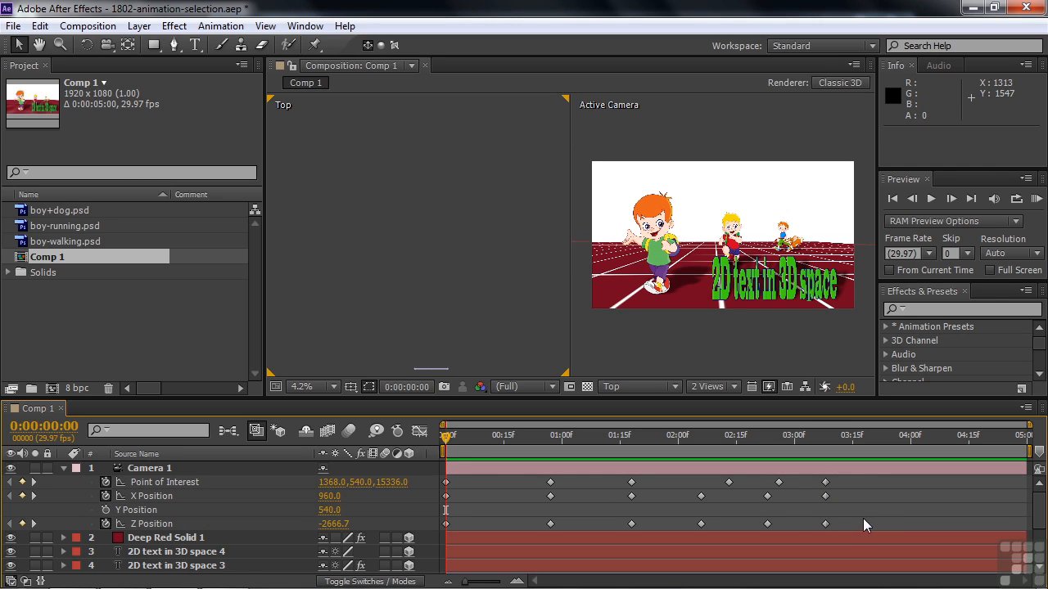
pyautogui.click(105, 510)
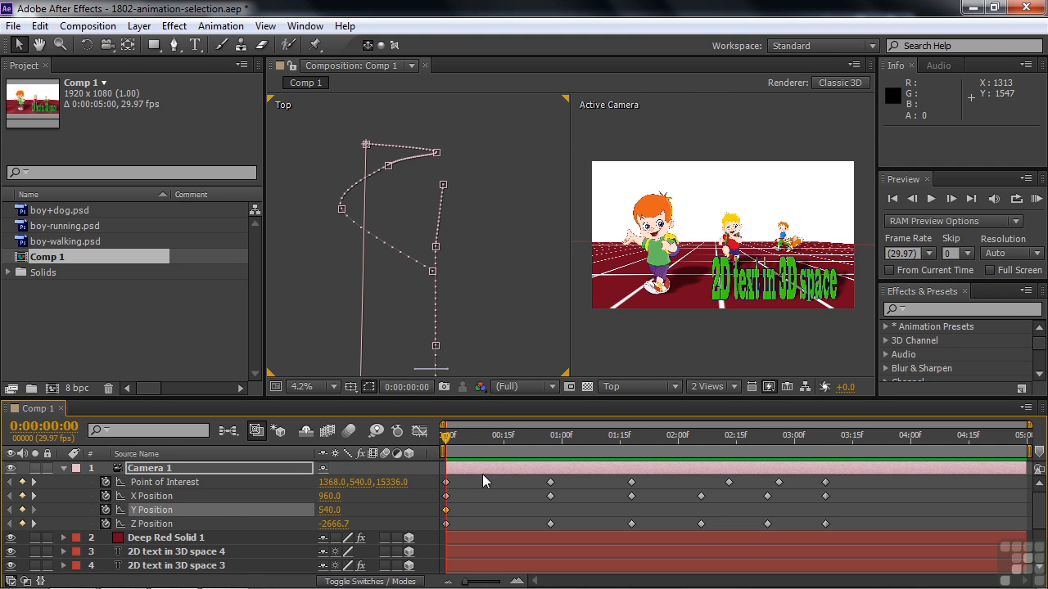
pyautogui.moveTo(448, 453); pyautogui.dragTo(514, 459)
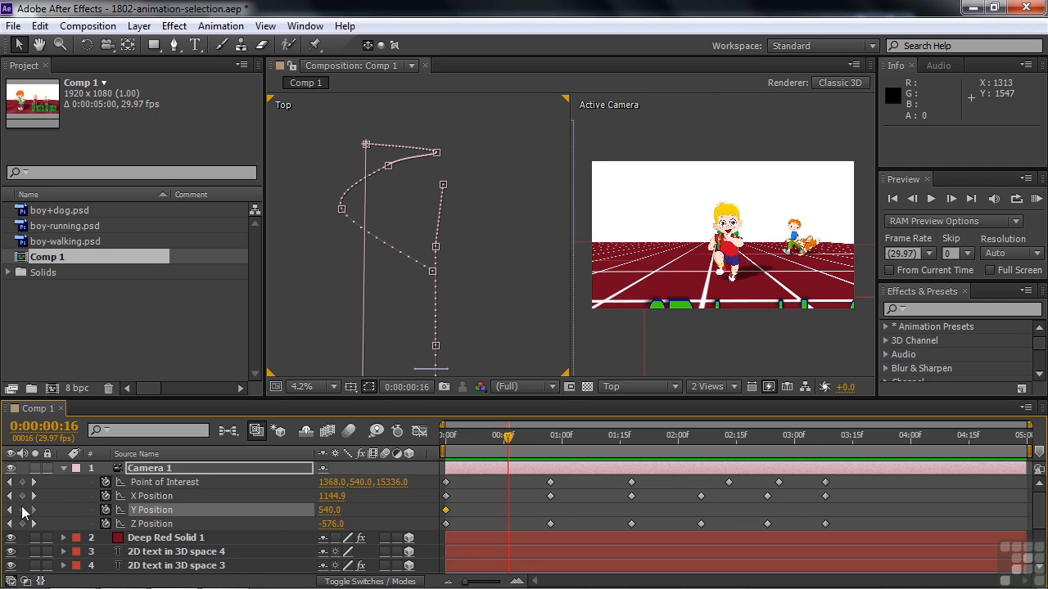
pyautogui.moveTo(508, 442); pyautogui.dragTo(574, 463)
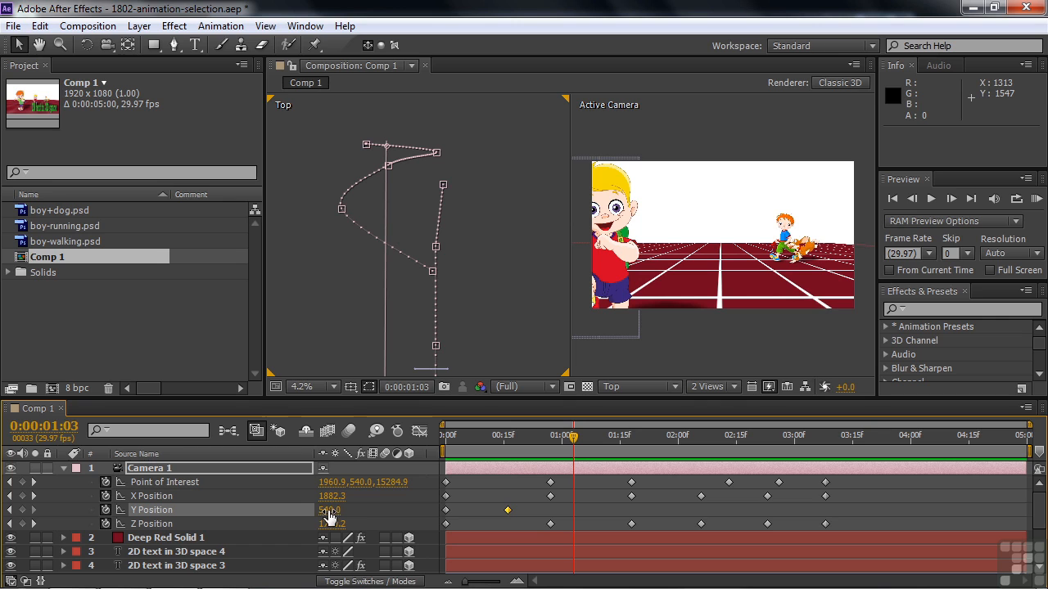
pyautogui.moveTo(326, 510); pyautogui.dragTo(239, 521)
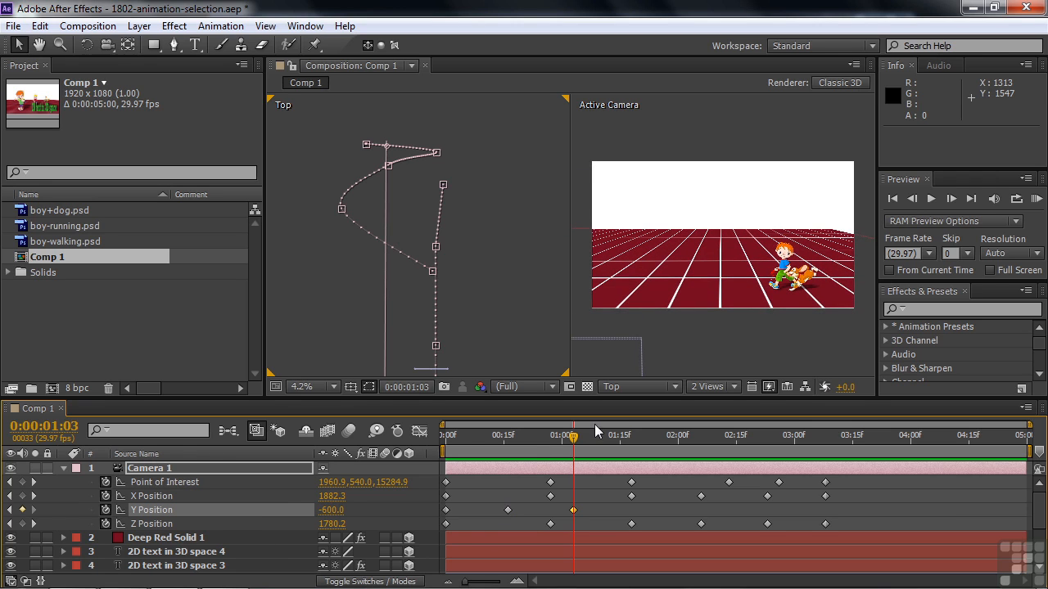
# Lower Camera 1 to Y Position 490 at 0:00:01:18 and hold that height with a keyframe at 0:00:02:05.
pyautogui.moveTo(576, 437); pyautogui.dragTo(633, 468)
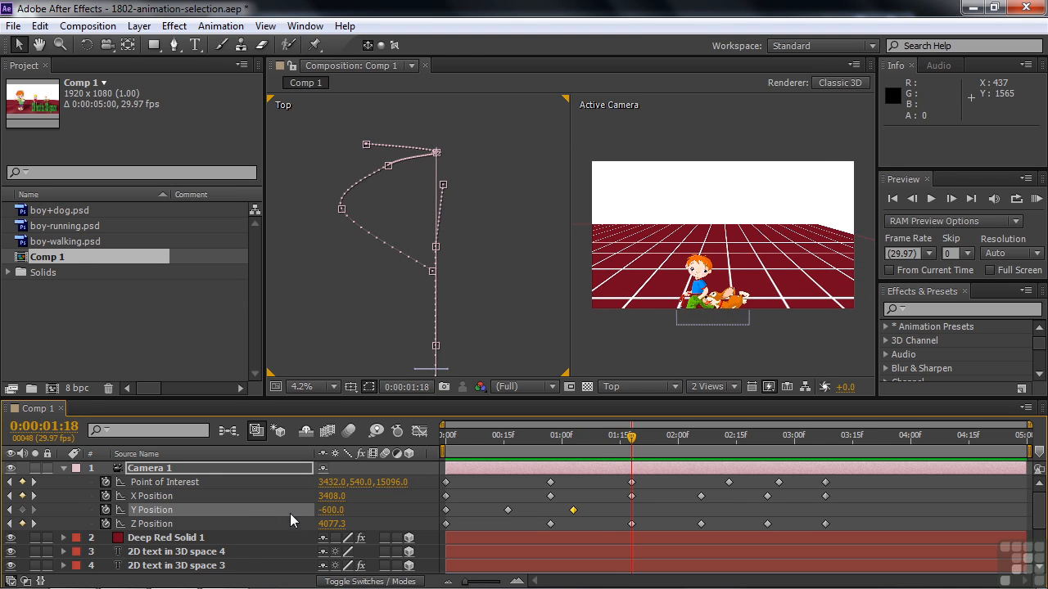
pyautogui.moveTo(331, 510); pyautogui.dragTo(422, 519)
pyautogui.moveTo(630, 447); pyautogui.dragTo(696, 491)
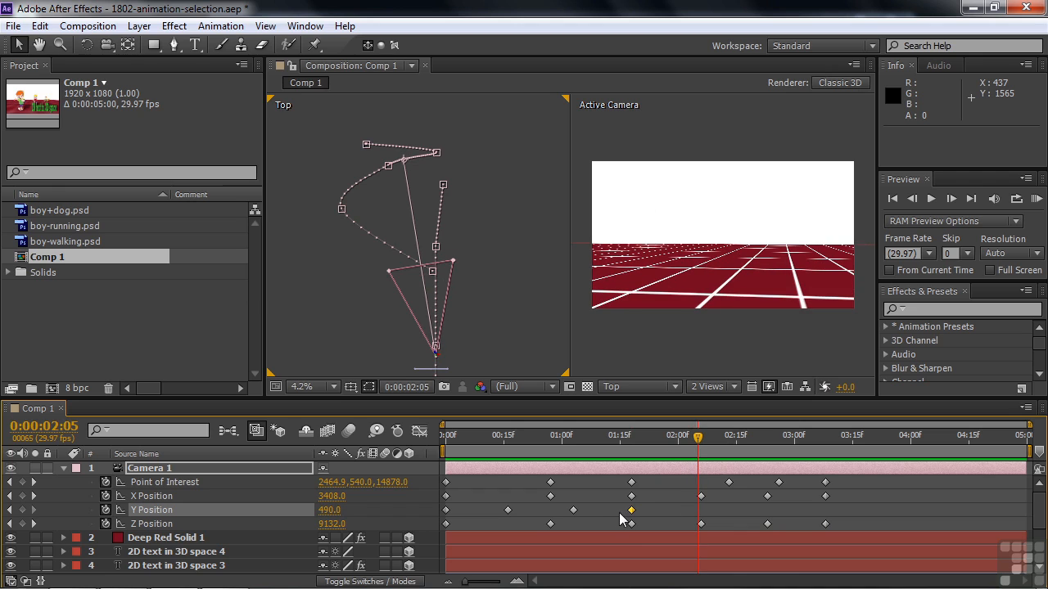
pyautogui.click(22, 510)
# At 0:00:03:08, set Camera 1's Y Position to -1080 and move the Point of Interest in the Top view to about X 2646, Z 6848.
pyautogui.moveTo(699, 438); pyautogui.dragTo(827, 460)
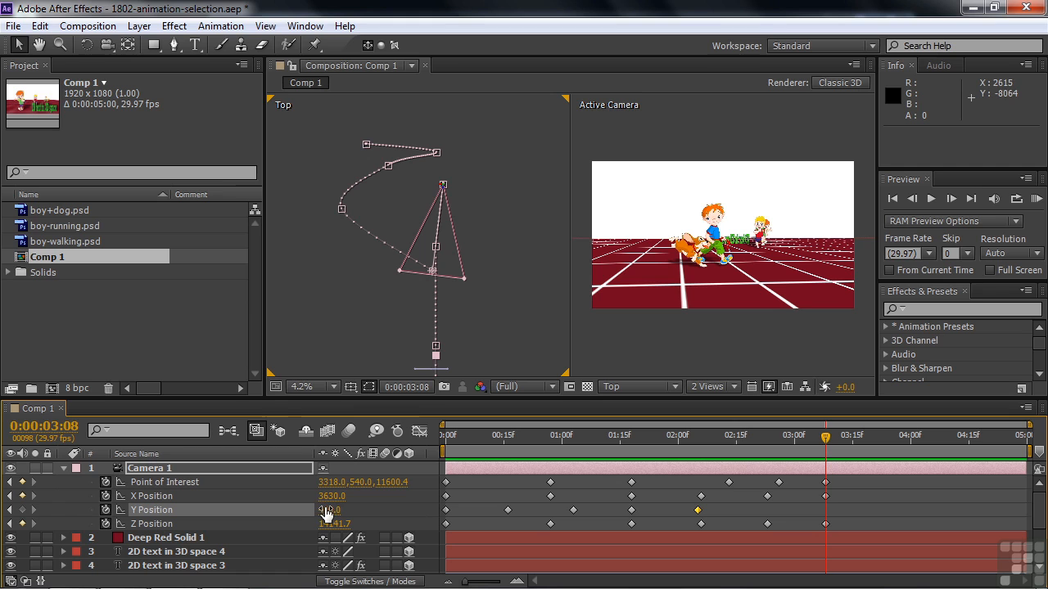
pyautogui.moveTo(327, 513); pyautogui.dragTo(196, 510)
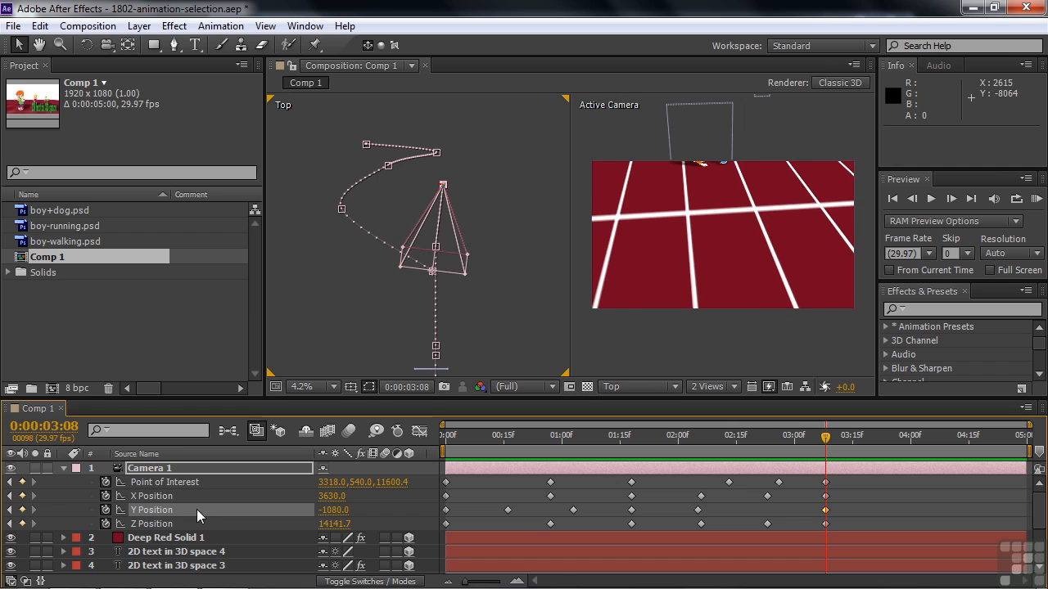
pyautogui.click(10, 482)
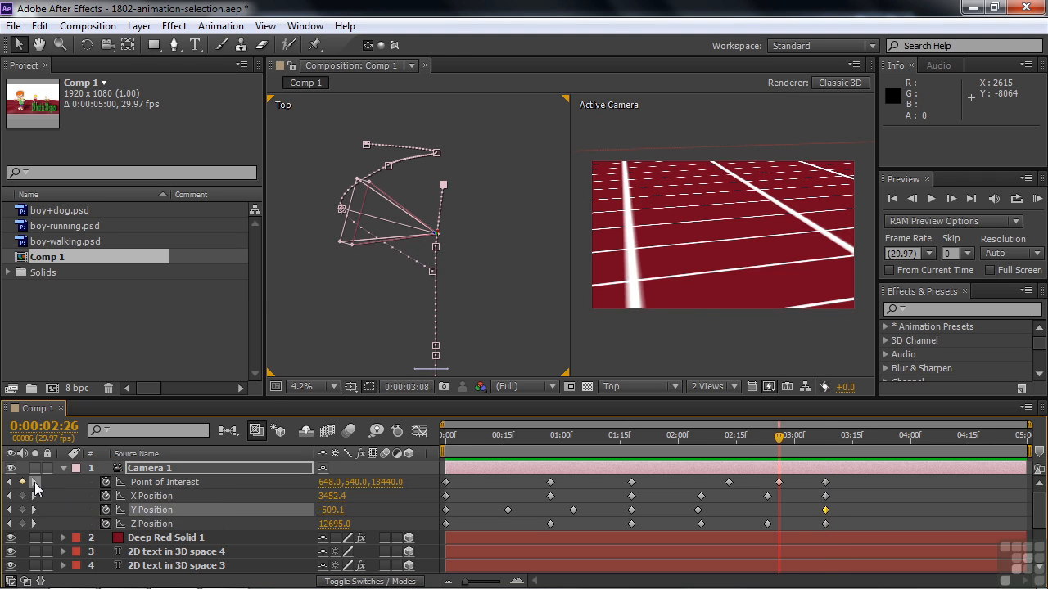
pyautogui.click(34, 482)
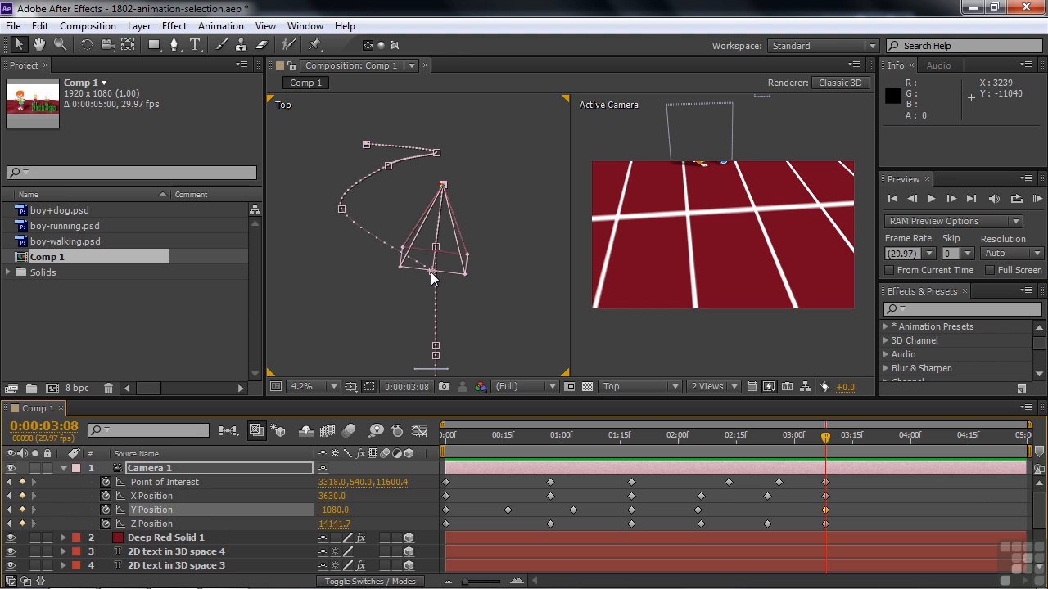
pyautogui.moveTo(432, 272); pyautogui.dragTo(411, 394)
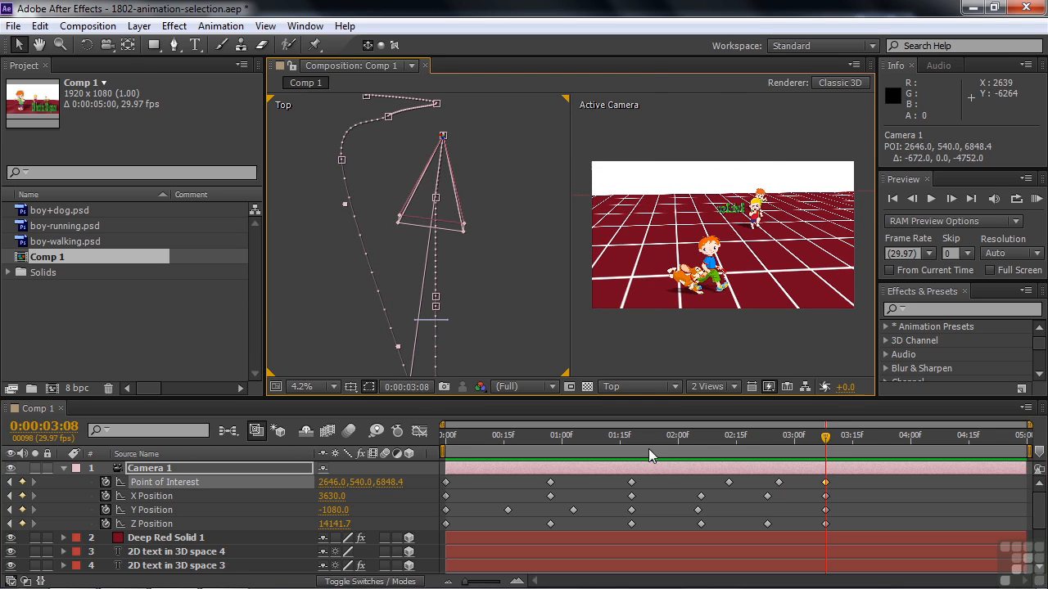
# At 0:00:03:10, change the Top view to the Left view and reselect Camera 1.
pyautogui.moveTo(826, 446); pyautogui.dragTo(831, 478)
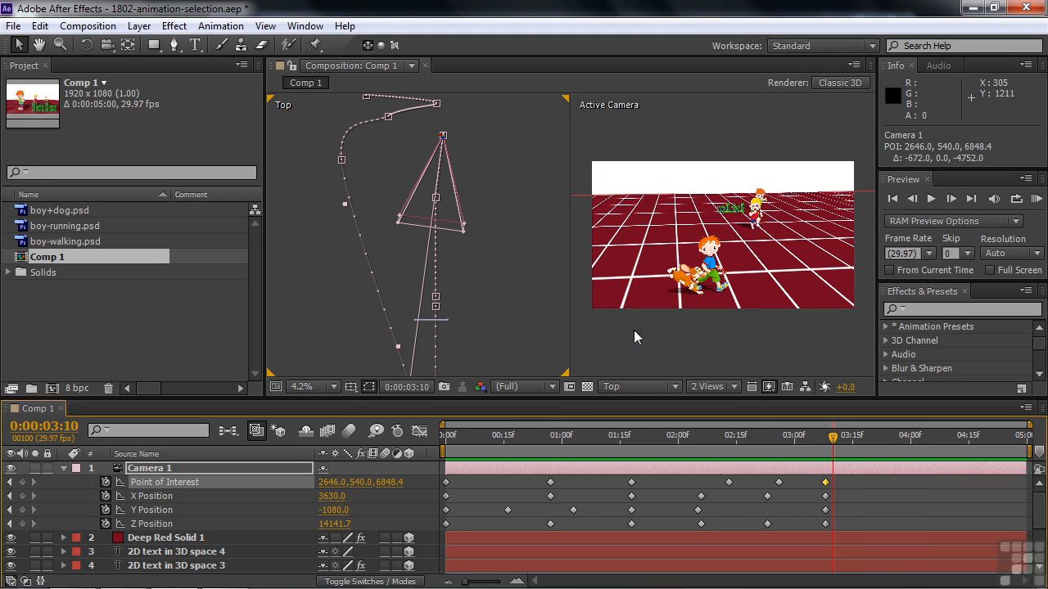
pyautogui.click(514, 325)
pyautogui.click(679, 385)
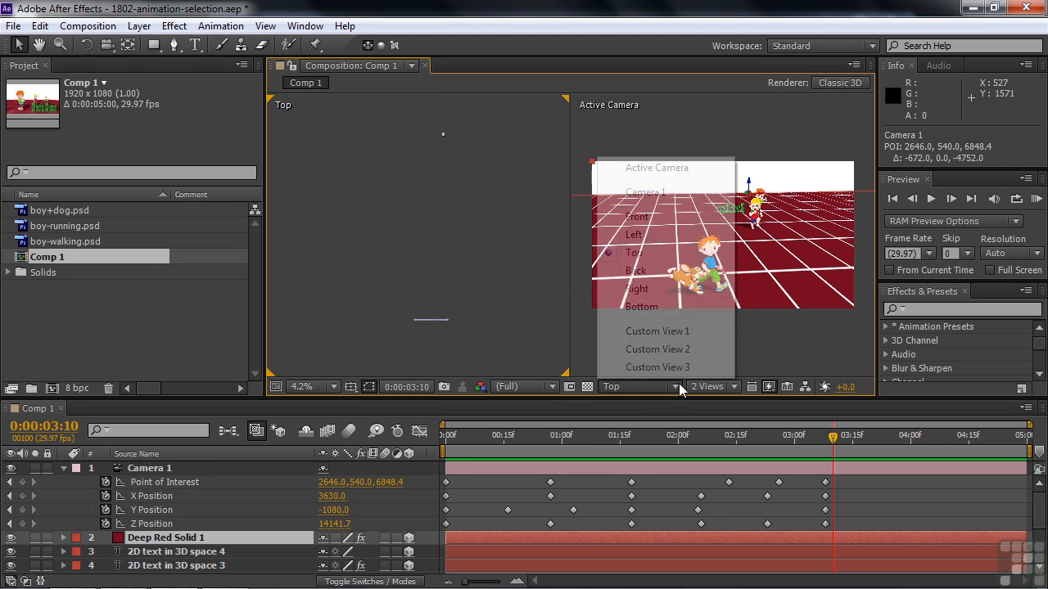
pyautogui.click(633, 235)
pyautogui.click(153, 470)
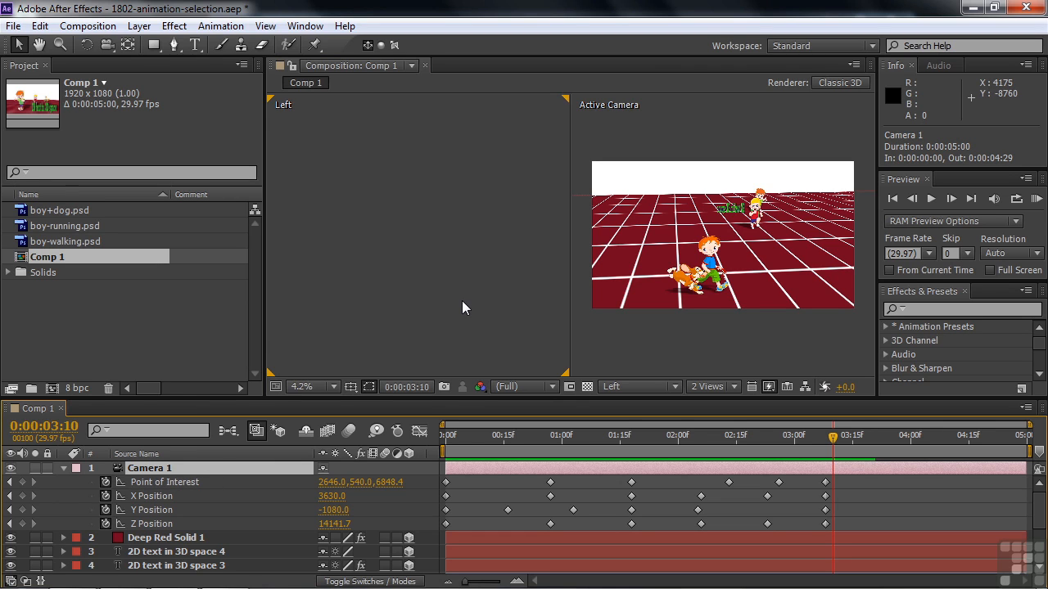
# Select the Point of Interest property and lower the point in the Left view to about Y 708 at 0:00:03:10.
pyautogui.scroll(-3, 463, 301)
pyautogui.press('h')
pyautogui.moveTo(300, 248); pyautogui.dragTo(417, 231)
pyautogui.press('v')
pyautogui.click(167, 482)
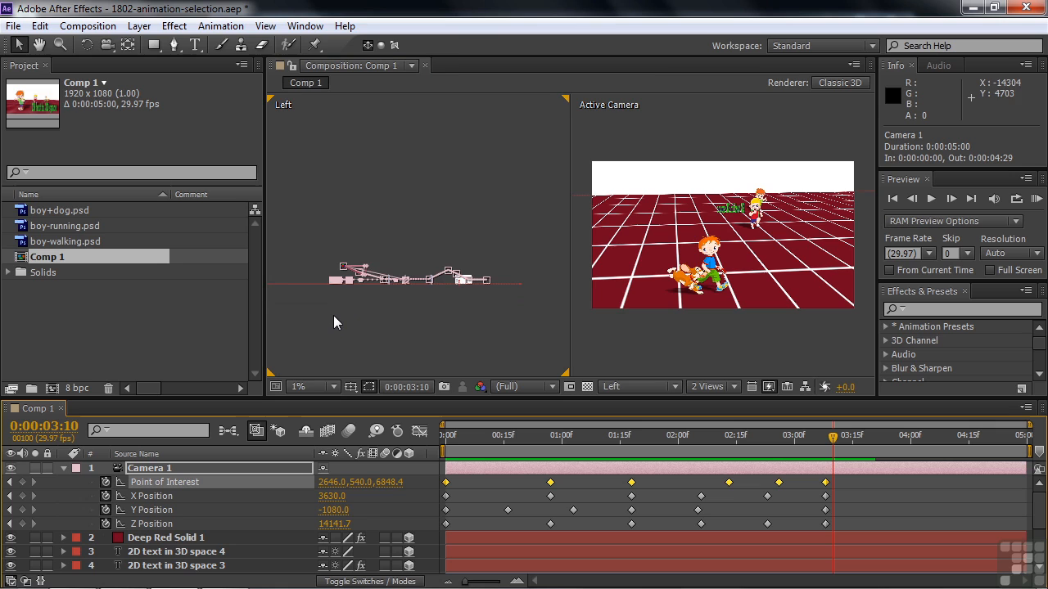
pyautogui.scroll(3, 334, 322)
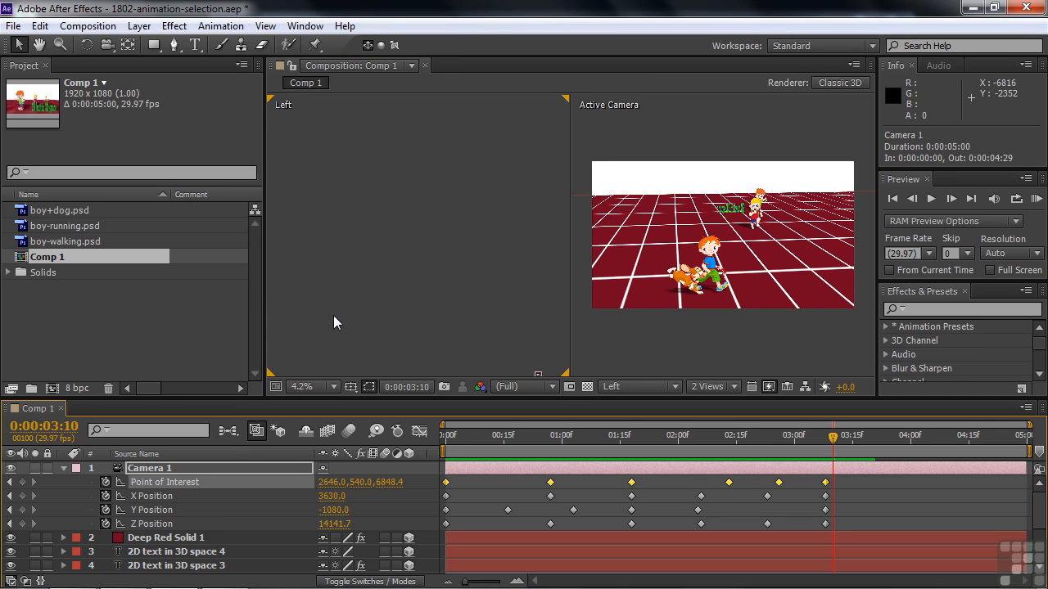
pyautogui.press('space')
pyautogui.moveTo(425, 328); pyautogui.dragTo(456, 191)
pyautogui.moveTo(425, 353); pyautogui.dragTo(490, 303)
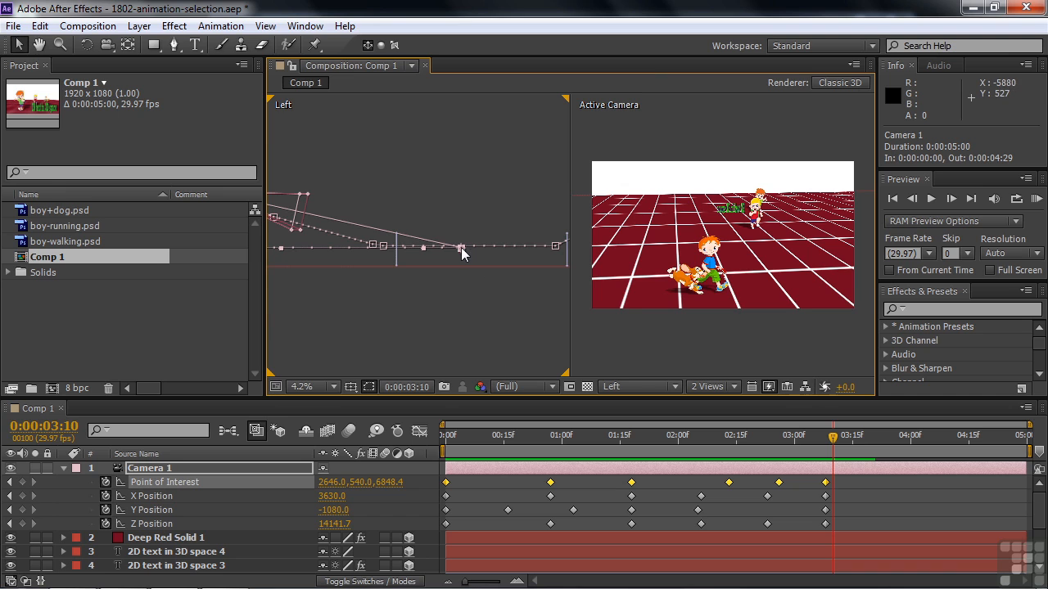
pyautogui.moveTo(461, 248); pyautogui.dragTo(460, 252)
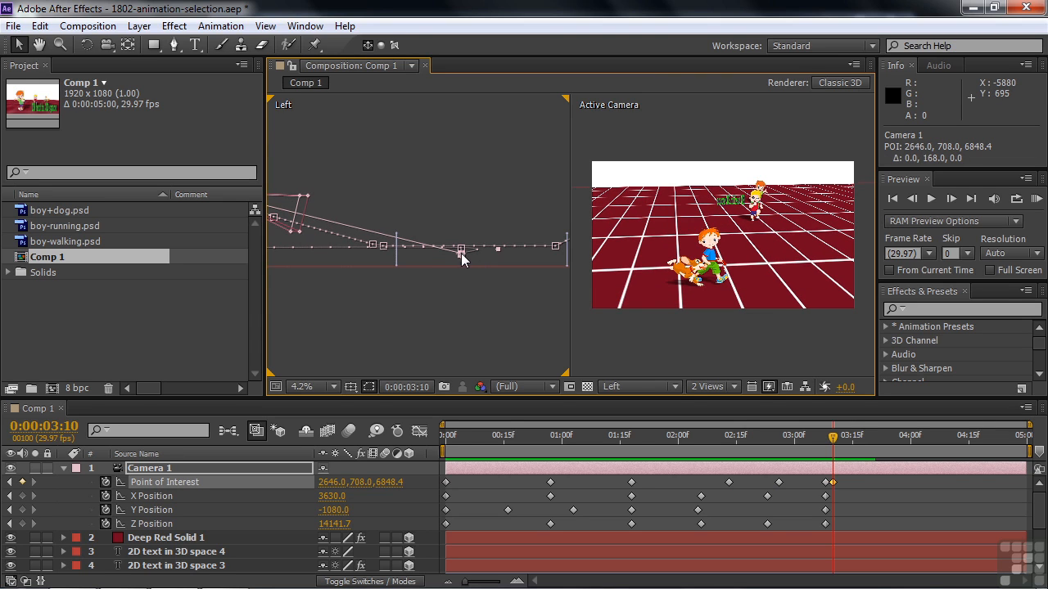